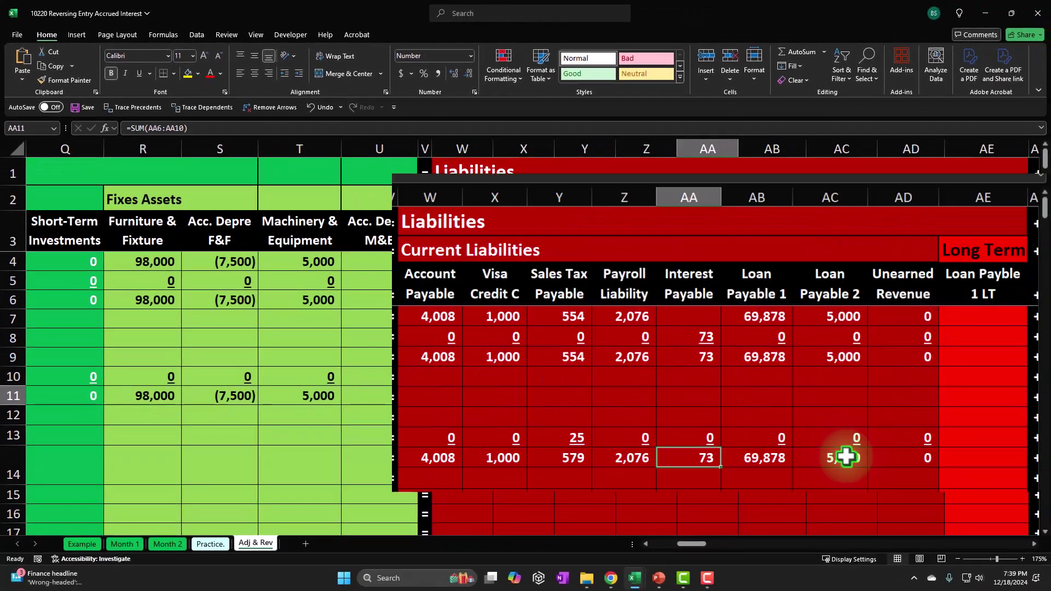
In C34, link the amount of the 3/1 accrued interest reversal to the original accrued interest amount in the Amount column.
click(976, 458)
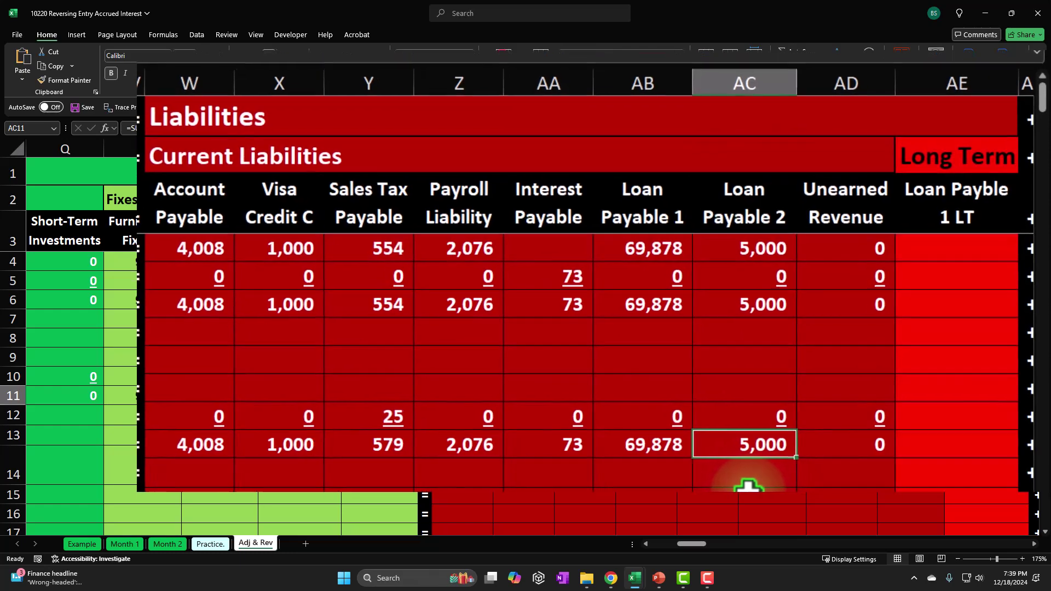
click(563, 446)
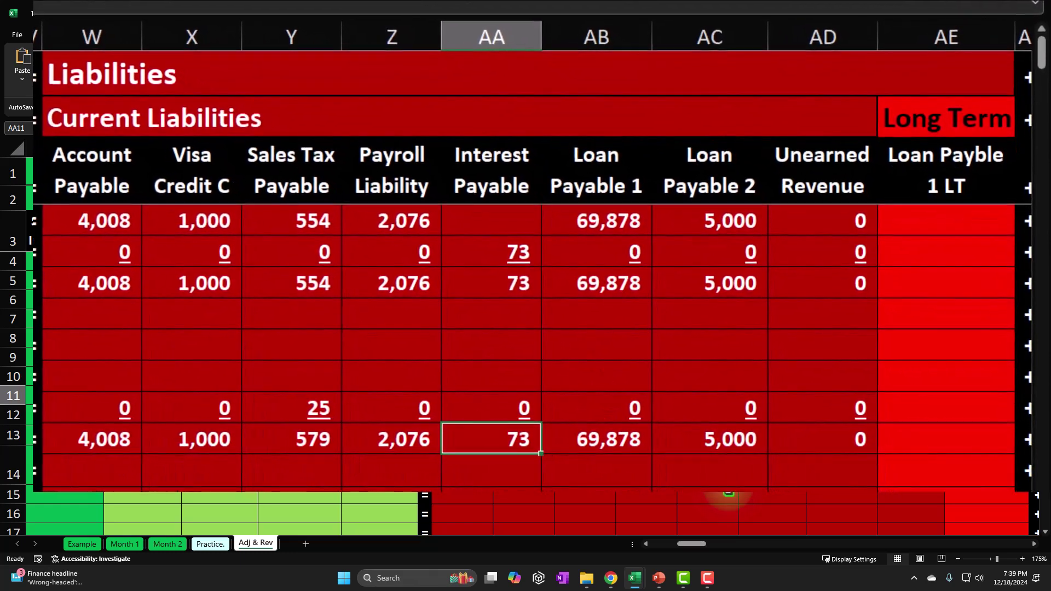
key(Left)
key(Left)
key(Left)
key(Left)
key(Left)
key(Left)
key(Left)
key(Left)
key(Left)
key(Left)
key(Left)
key(Left)
key(Left)
key(Left)
key(Left)
key(Left)
key(Left)
key(Left)
key(Left)
key(Left)
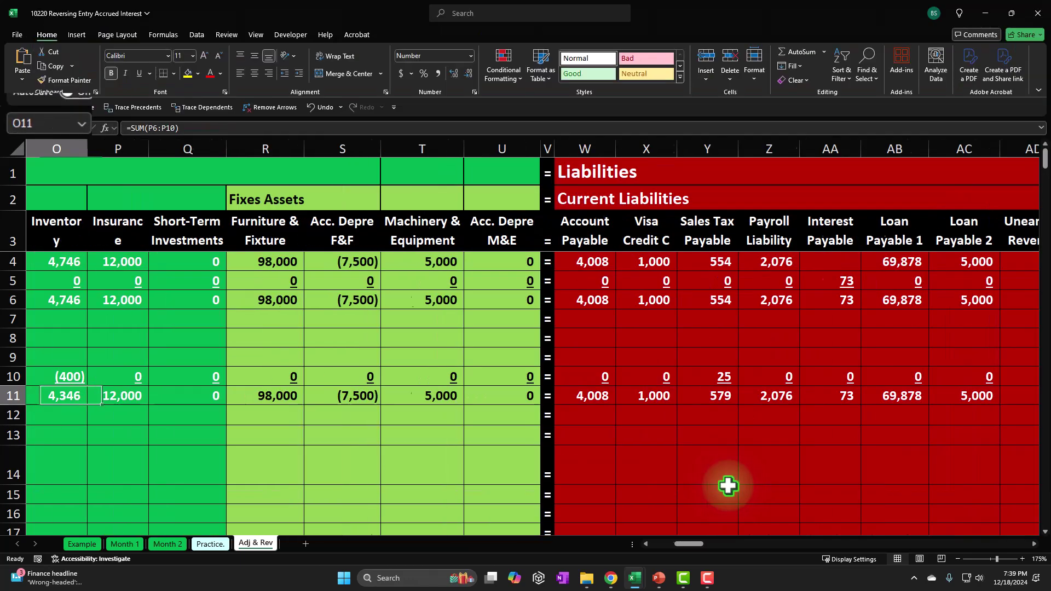
key(Down)
key(Down)
key(Down)
key(Down)
key(Down)
key(Down)
key(Down)
key(Down)
key(Down)
key(Down)
key(Down)
key(Down)
key(Down)
key(Down)
key(Down)
key(Down)
key(Down)
key(Down)
key(Down)
key(Down)
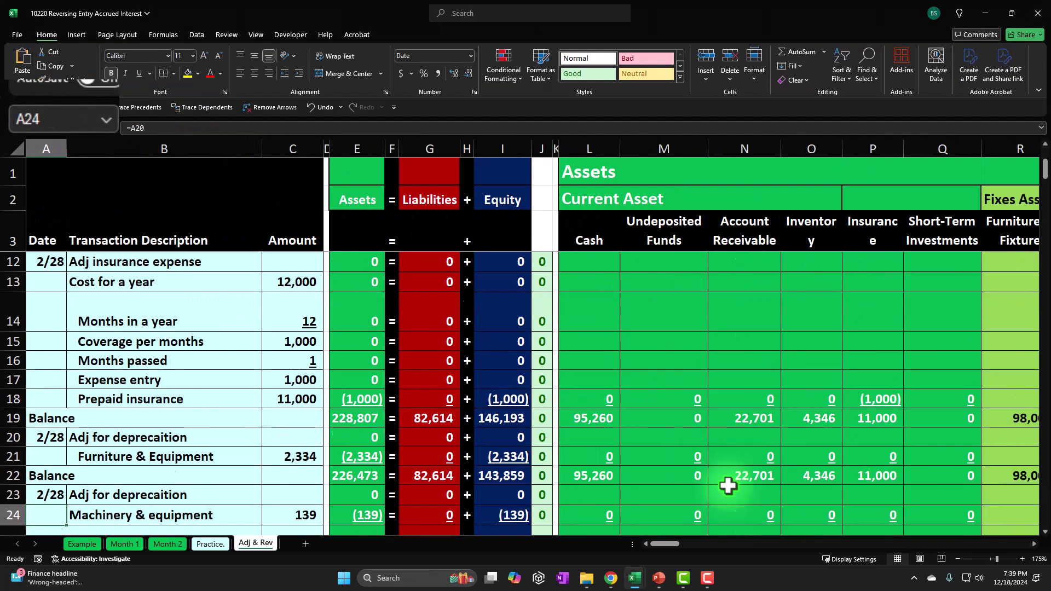
key(Up)
key(Up)
key(Up)
key(Up)
key(Right)
key(Right)
key(Right)
key(Up)
key(Up)
key(Left)
key(Up)
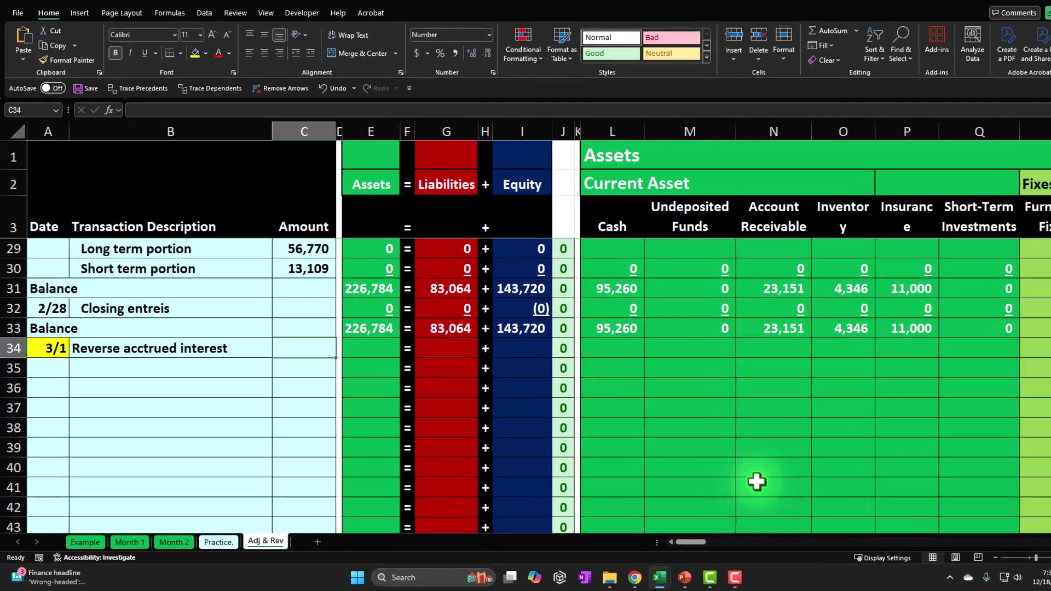
text(=)
key(Up)
key(Up)
key(Up)
key(Up)
key(Up)
key(Up)
key(Up)
key(Up)
key(Up)
key(Up)
key(Up)
key(Up)
key(Up)
key(Up)
key(Up)
key(Up)
key(Up)
key(Up)
key(Up)
key(Up)
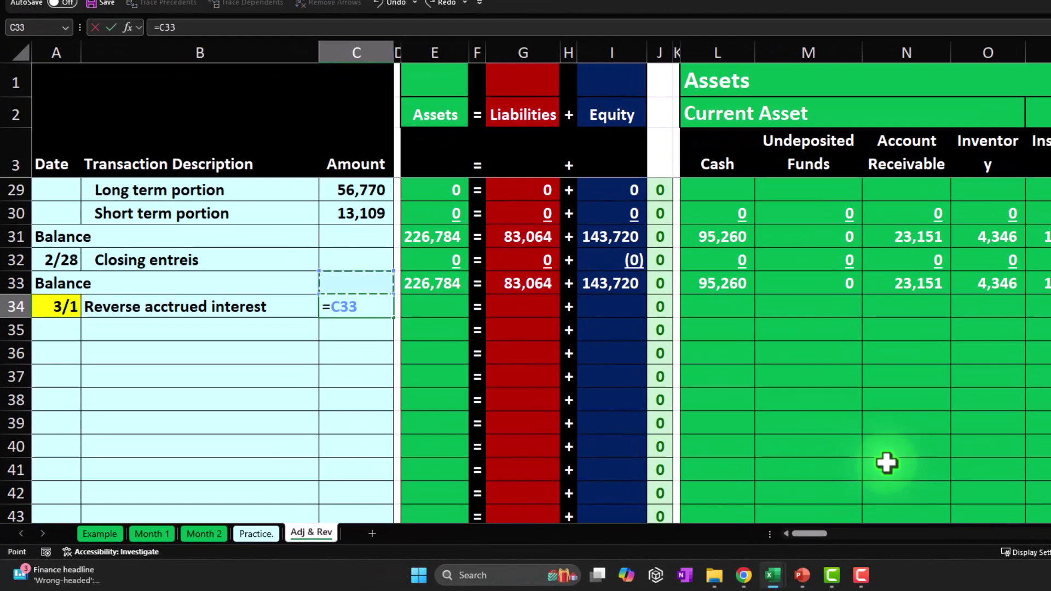
key(Up)
key(Up)
key(Up)
key(Up)
key(Up)
key(Up)
key(Up)
key(Up)
key(Up)
key(Up)
key(Up)
key(Up)
key(Up)
key(Down)
key(Down)
key(Down)
key(Down)
key(Return)
Reverse Interest Payable in AA34 with a formula taking the negative of the balance in AA33.
scroll(887, 462, down, 1)
key(Up)
key(Right)
key(Right)
key(Right)
key(Right)
key(Right)
key(Right)
key(Right)
key(Right)
key(Right)
key(Right)
key(Right)
key(Right)
key(Right)
key(Right)
key(Right)
key(Right)
key(Right)
key(Right)
key(Right)
key(Right)
key(Right)
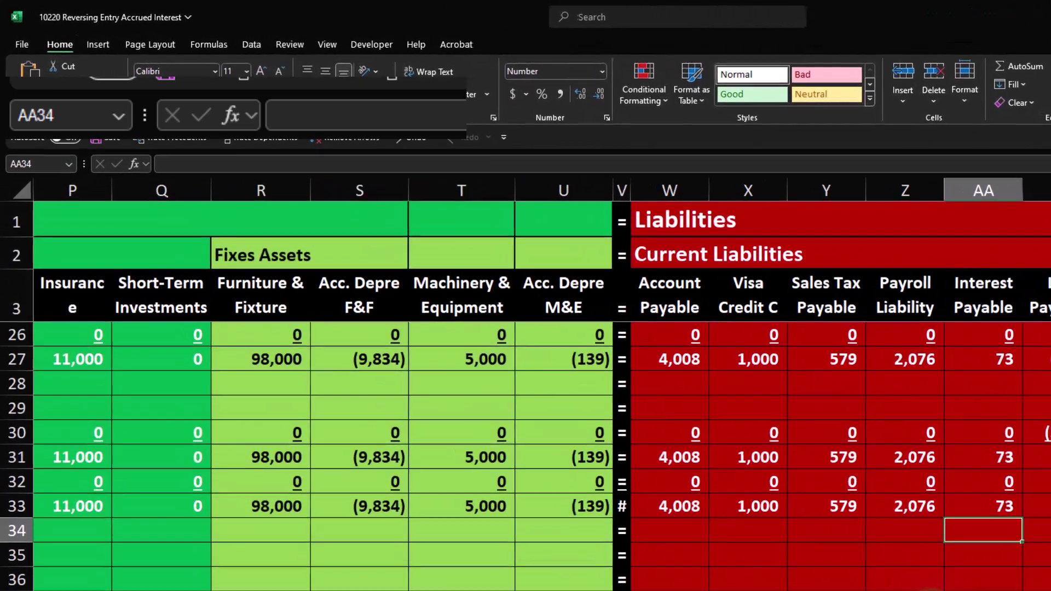
text(-)
key(Up)
key(Return)
Try to record the Interest Expense side in AY34 with a formula taking the negative of the amount in C34.
key(Up)
key(Right)
key(Right)
key(Right)
key(Right)
key(Right)
key(Right)
key(Right)
key(Right)
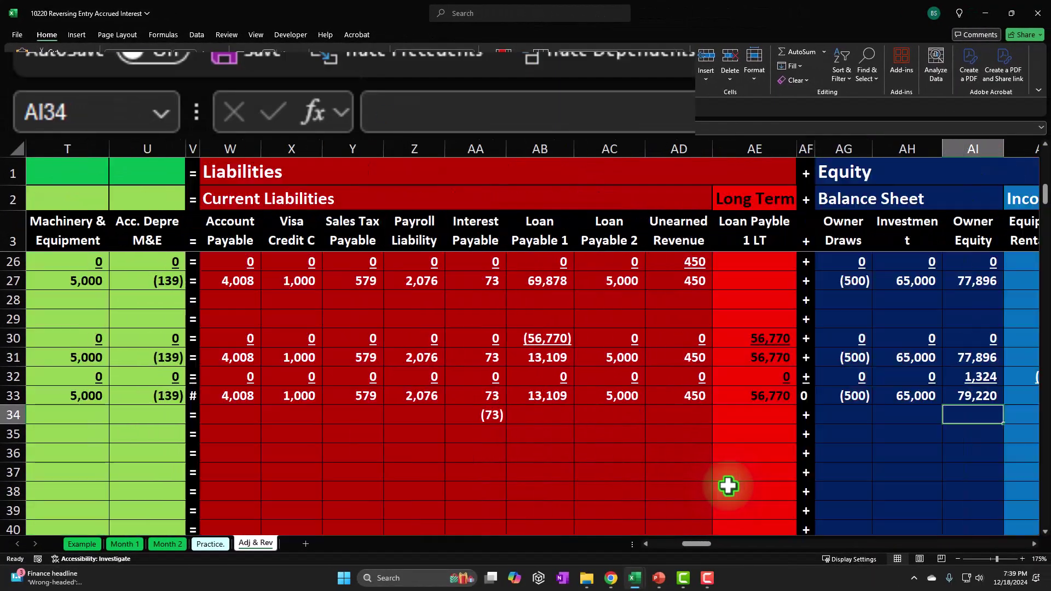
key(Right)
key(Right)
key(Right)
key(Right)
key(Right)
key(Right)
key(Right)
key(Right)
key(Right)
key(Right)
key(Right)
key(Right)
key(Right)
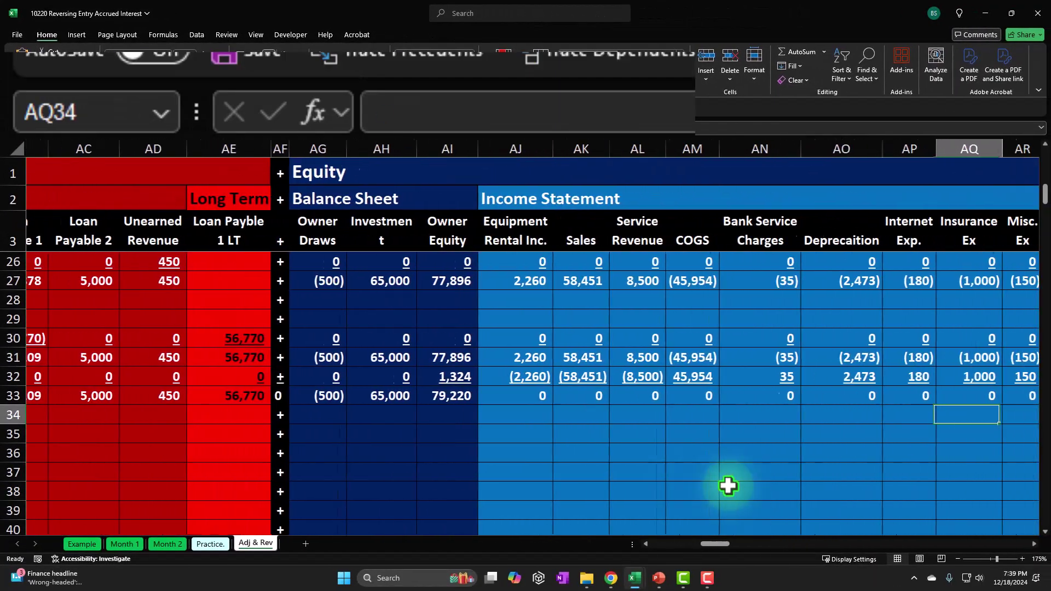
key(Right)
key(Right)
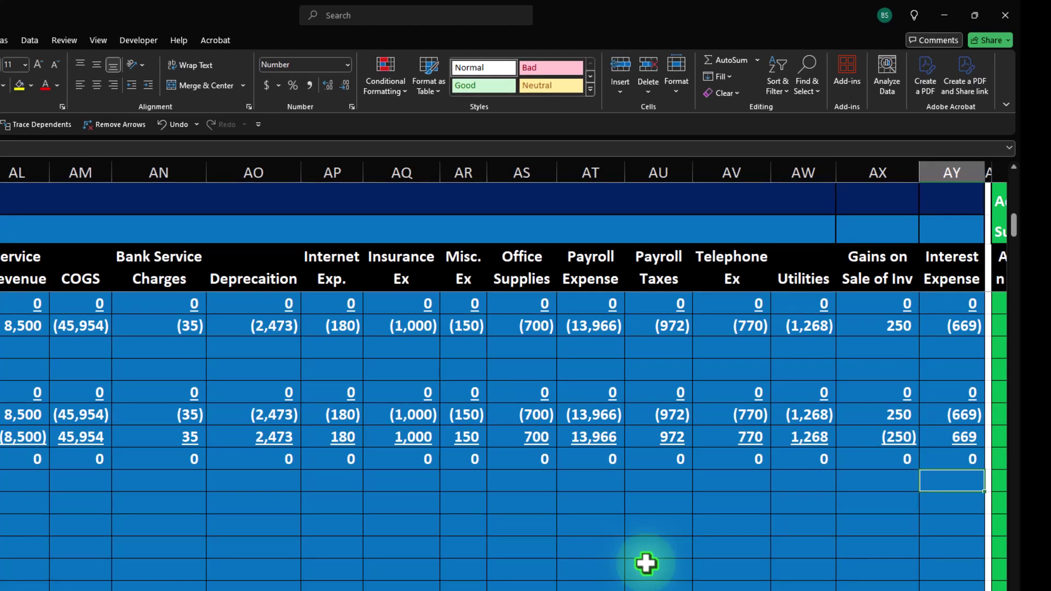
text(-)
key(Left)
key(Left)
key(Left)
key(Left)
key(Left)
key(Left)
key(Left)
key(Left)
key(Left)
key(Left)
key(Left)
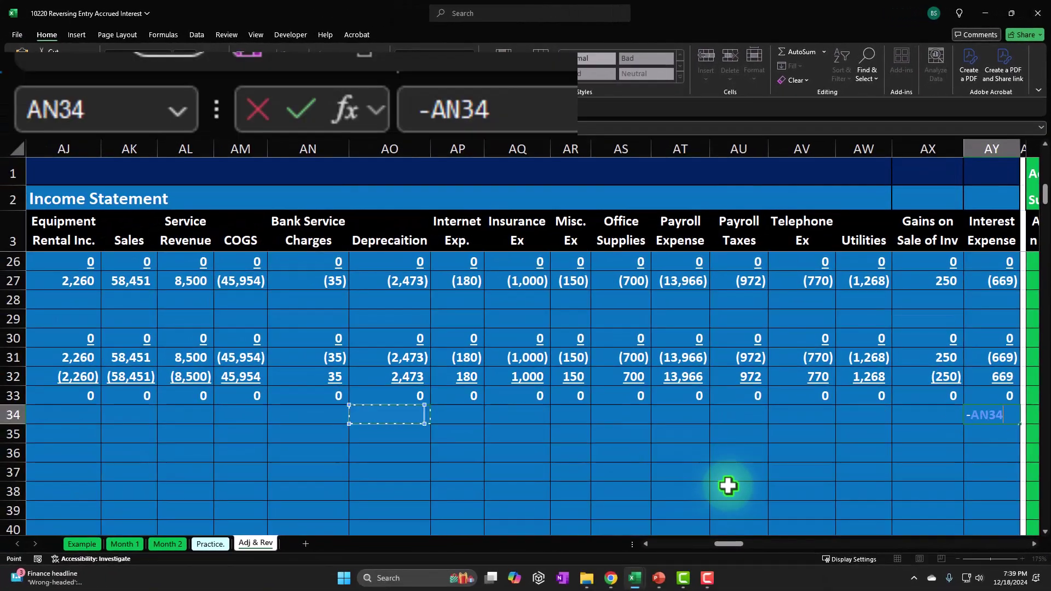
key(Left)
key(Left)
key(Left)
key(Left)
key(Left)
key(Left)
key(Left)
key(Left)
key(Left)
key(Left)
key(Left)
key(Left)
key(Left)
key(Left)
key(Left)
key(Left)
key(Left)
key(Left)
key(Left)
key(Left)
key(Right)
key(Return)
key(Right)
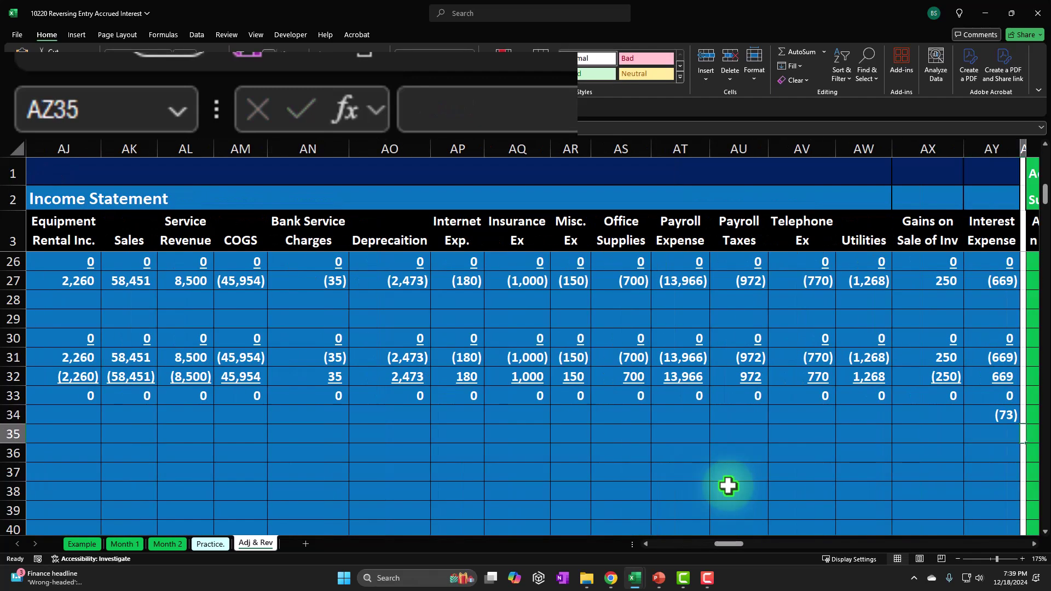
Replace the Interest Expense formula in AY34 with a positive link to the reversal amount in C34.
key(Up)
key(Left)
text(+)
key(Left)
key(Left)
key(Left)
key(Left)
key(Left)
key(Left)
key(Left)
key(Left)
key(Left)
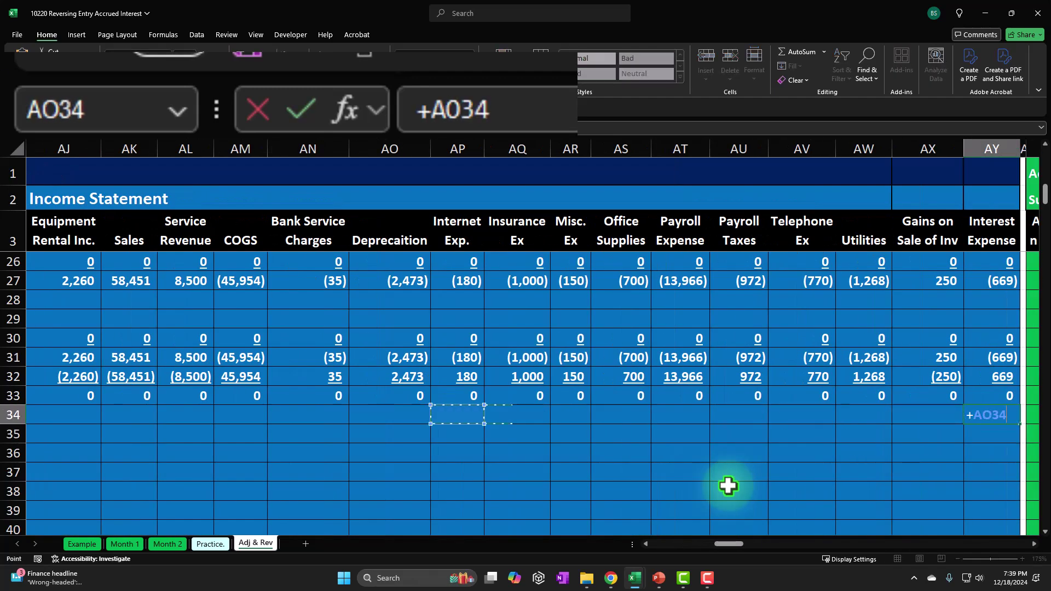
key(Left)
key(Left)
key(Left)
key(Left)
key(Left)
key(Left)
key(Left)
key(Left)
key(Left)
key(Left)
key(Left)
key(Left)
key(Left)
key(Left)
key(Left)
key(Left)
key(Left)
key(Left)
key(Left)
key(Left)
key(Right)
key(Right)
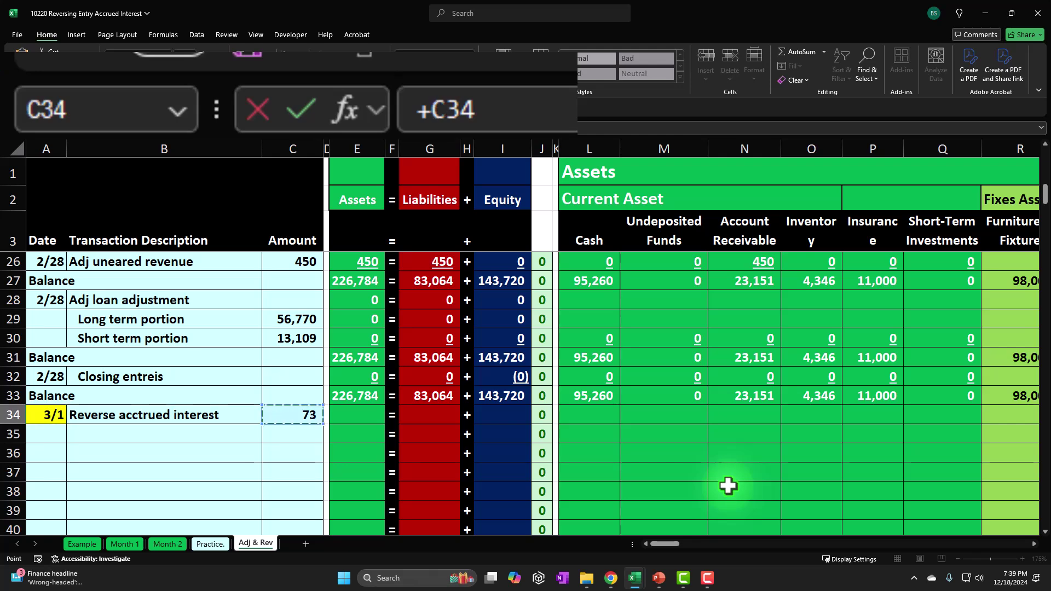
key(Return)
key(Up)
key(Right)
key(Left)
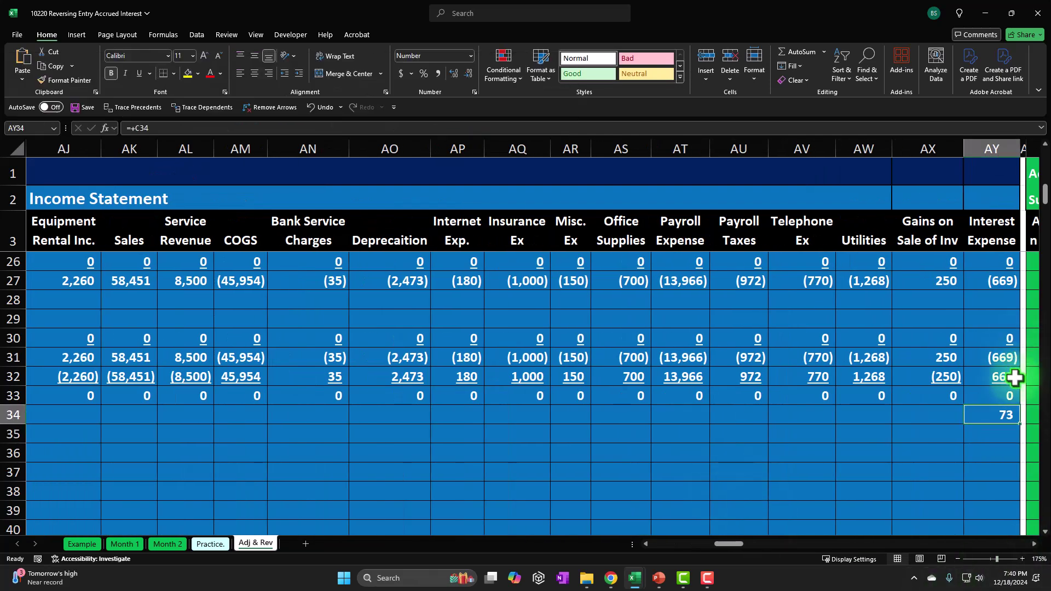
click(1007, 358)
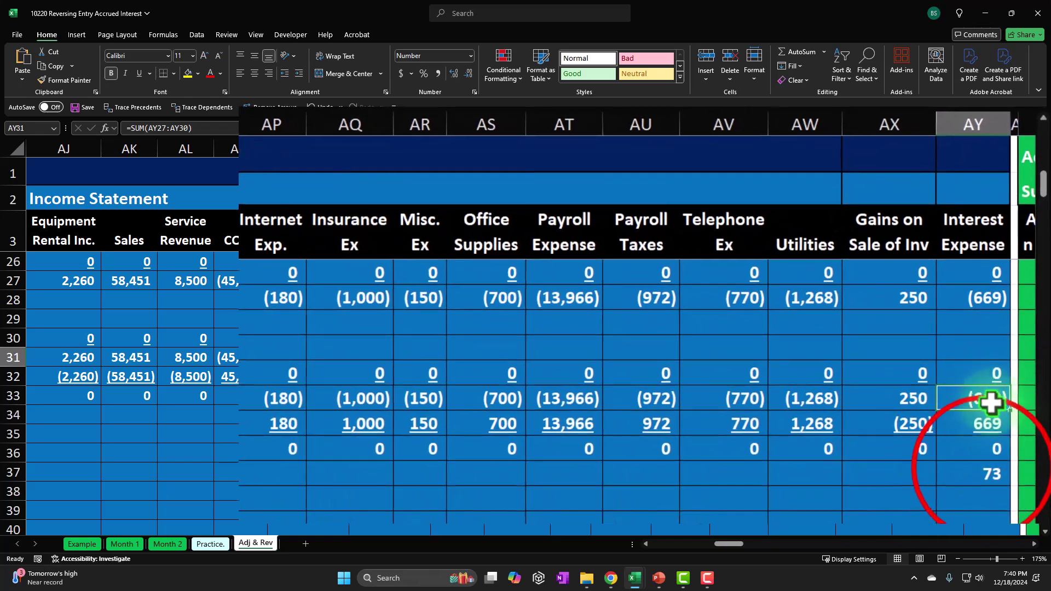
click(981, 466)
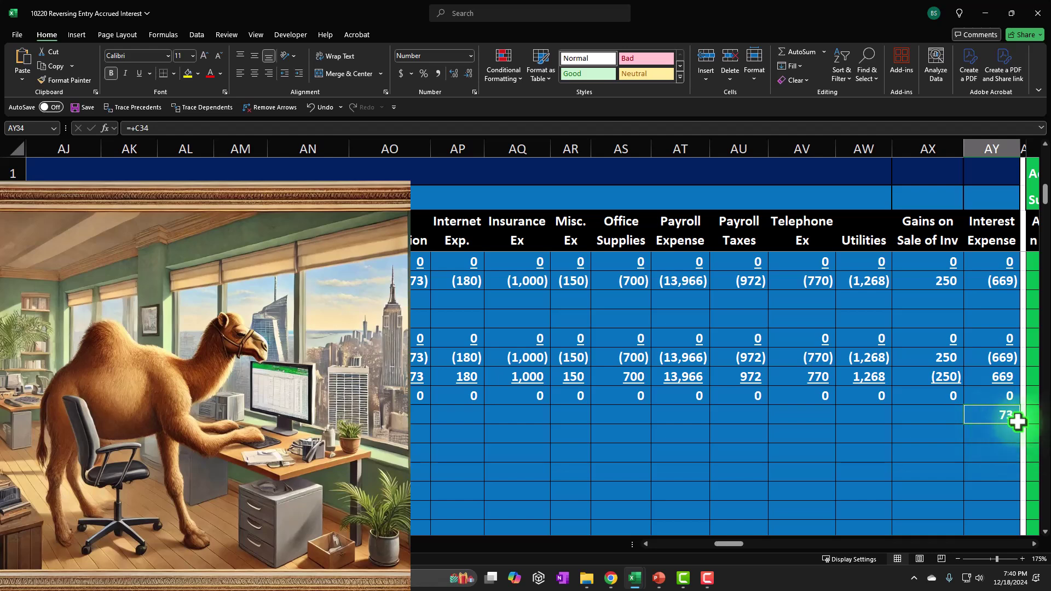
click(1014, 432)
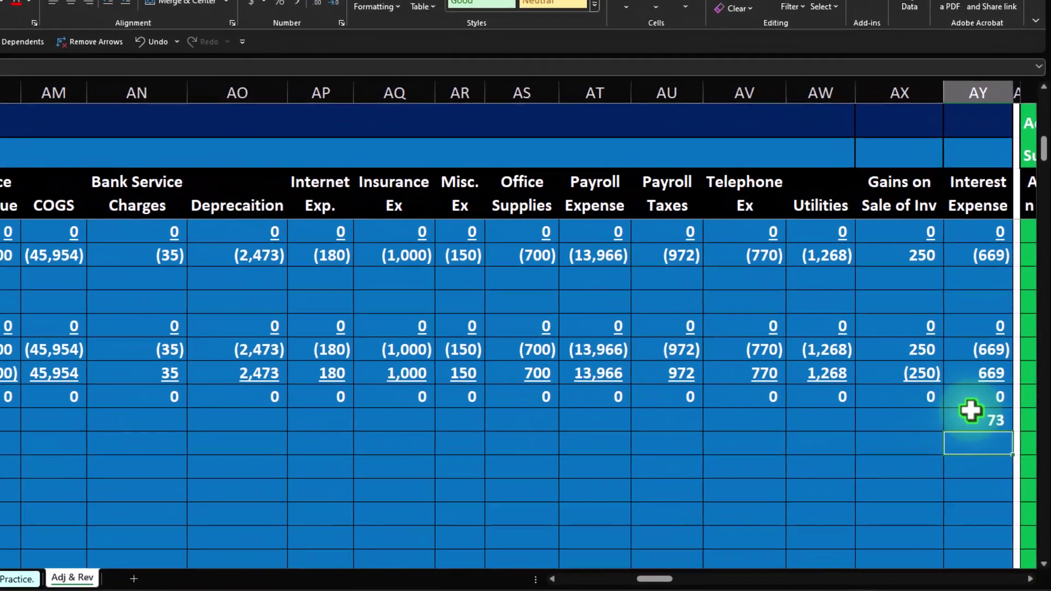
click(966, 416)
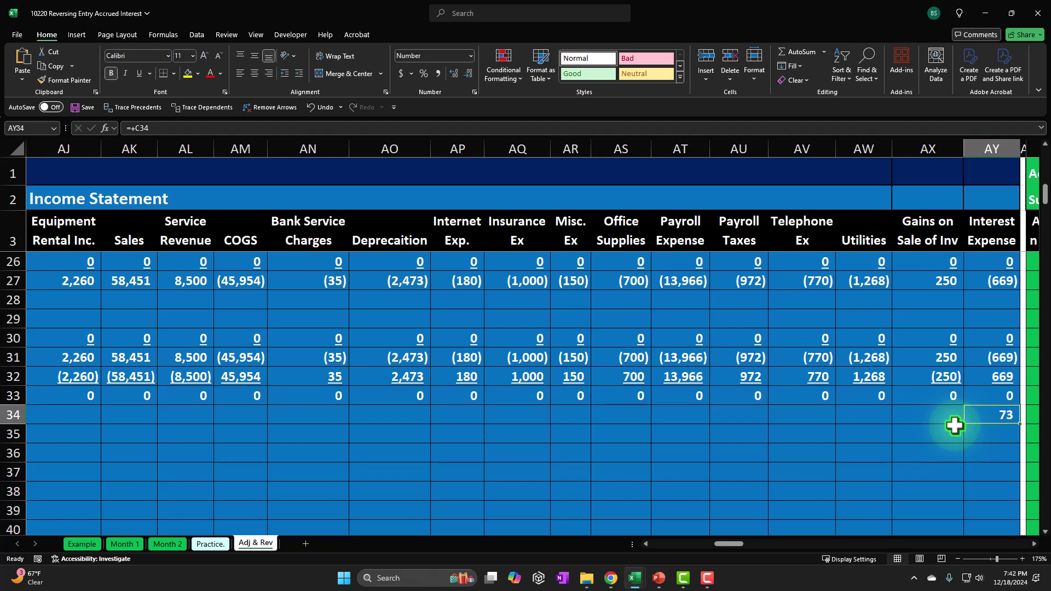
Enter 0 in every asset column of row 34, from Cash in L34 through Acc. Depre M&E in U34.
click(955, 425)
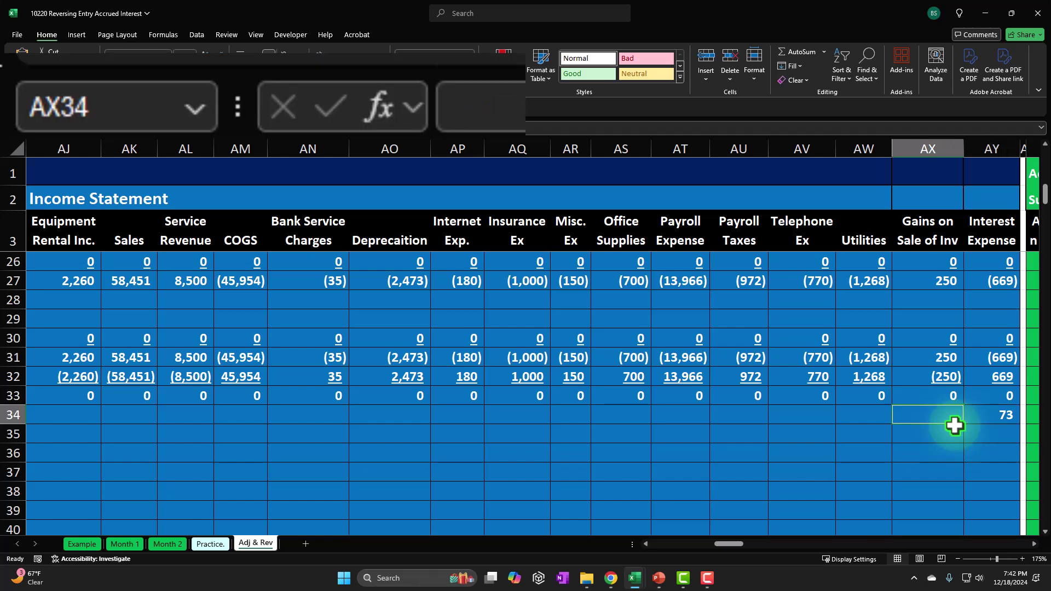
key(Left)
key(Left)
key(Left)
key(Left)
key(Left)
key(Left)
key(Left)
key(Left)
key(Left)
key(Left)
key(Left)
key(Left)
key(Left)
key(Left)
key(Left)
key(Left)
key(Left)
key(Left)
key(Left)
key(Left)
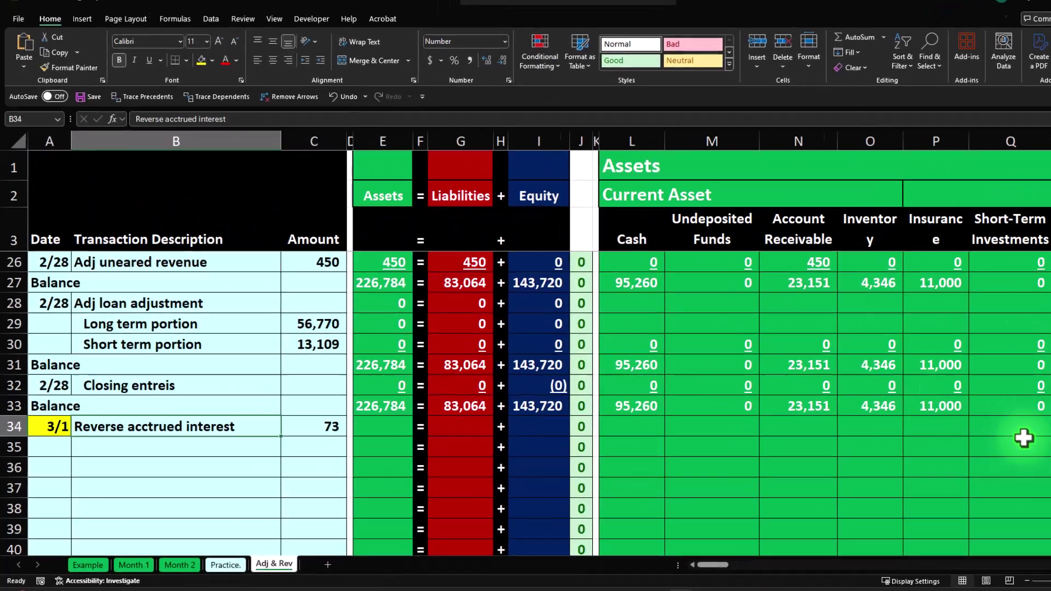
key(Right)
key(Right)
key(Right)
key(Right)
key(Right)
key(Right)
key(Right)
key(Right)
key(Right)
key(Right)
text(0)
key(Right)
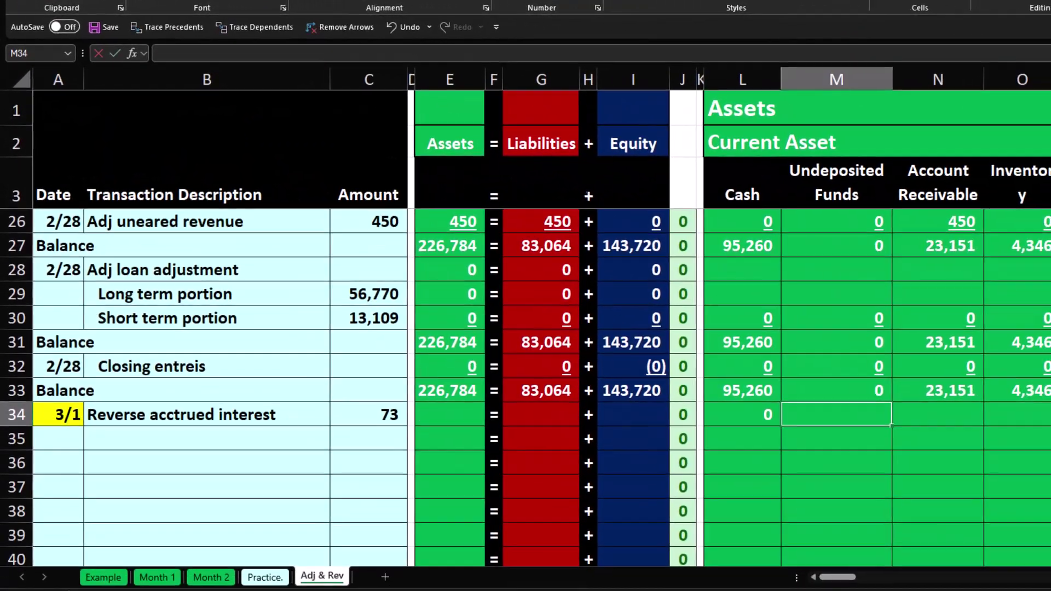
text(0)
key(Right)
text(0)
key(Right)
text(0)
key(Right)
text(0)
key(Right)
text(0)
key(Right)
text(0)
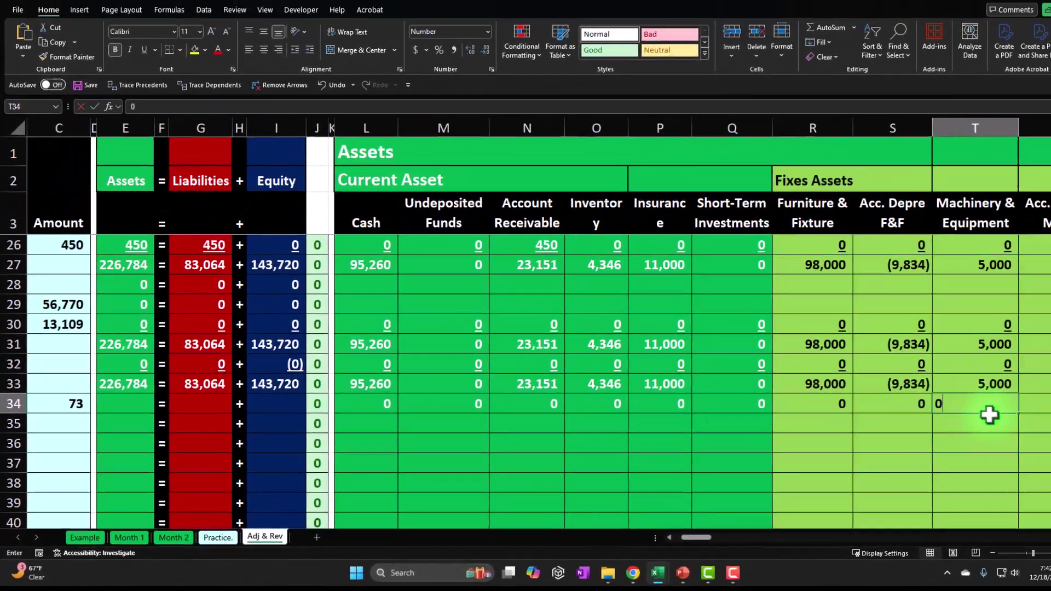
key(Right)
text(0)
key(Right)
key(Right)
Enter 0 in the liability columns of row 34, from Account Payable in W34 through AE34, skipping Interest Payable in AA34.
text(0)
key(Right)
text(0)
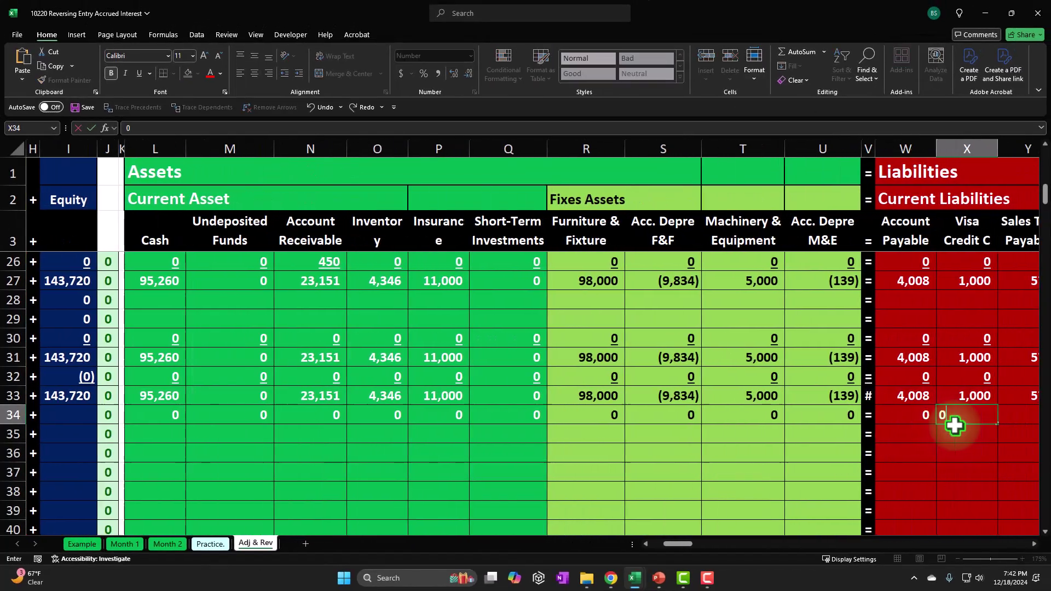
key(Right)
text(00)
key(Right)
text(0)
key(Right)
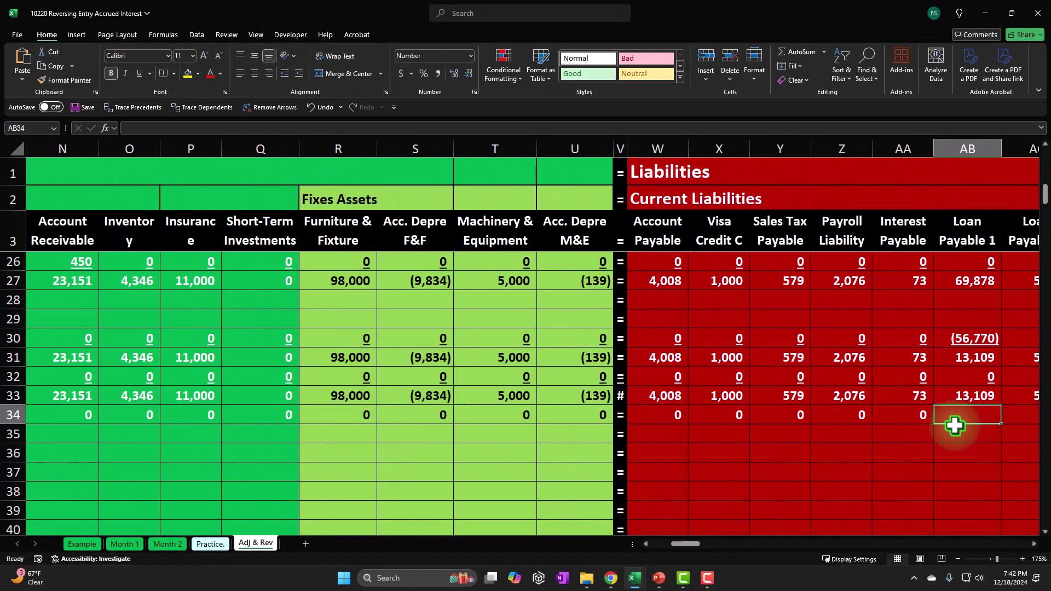
text(0)
key(Right)
text(0)
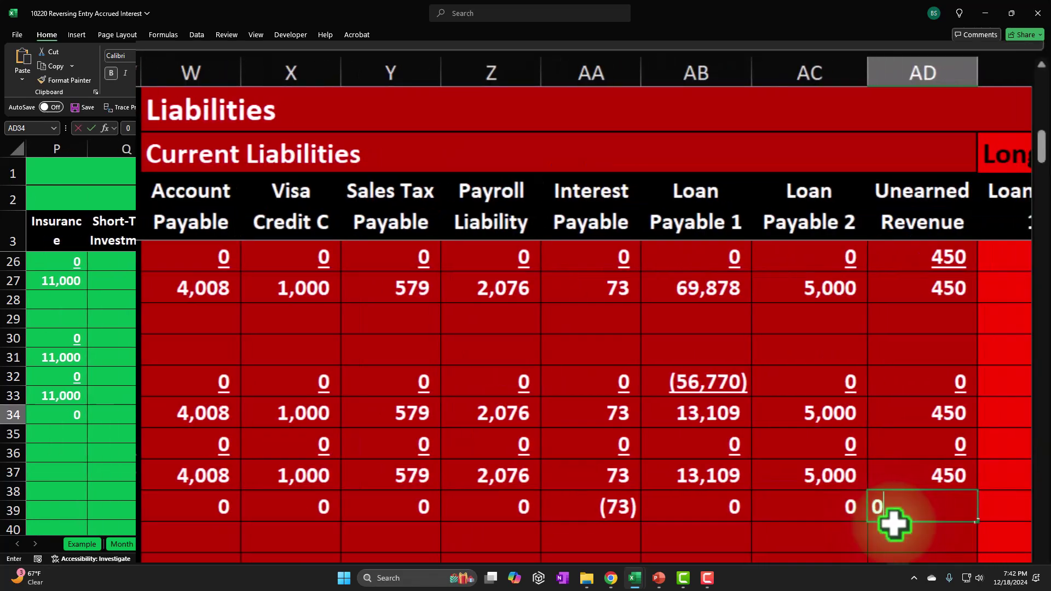
key(Right)
text(0)
key(Right)
Enter 0 in the equity and income statement columns of row 34, from Owner Draws in AG34 through Gains on Sale of Inv in AX34.
key(Right)
text(0)
key(Right)
key(0)
key(Right)
key(0)
key(Right)
key(0)
key(Right)
key(0)
key(Right)
key(0)
key(Right)
key(0)
key(Right)
key(0)
key(Right)
key(0)
key(Right)
key(0)
key(Right)
key(0)
key(Right)
key(0)
key(Right)
key(0)
key(Right)
text(0)
key(Right)
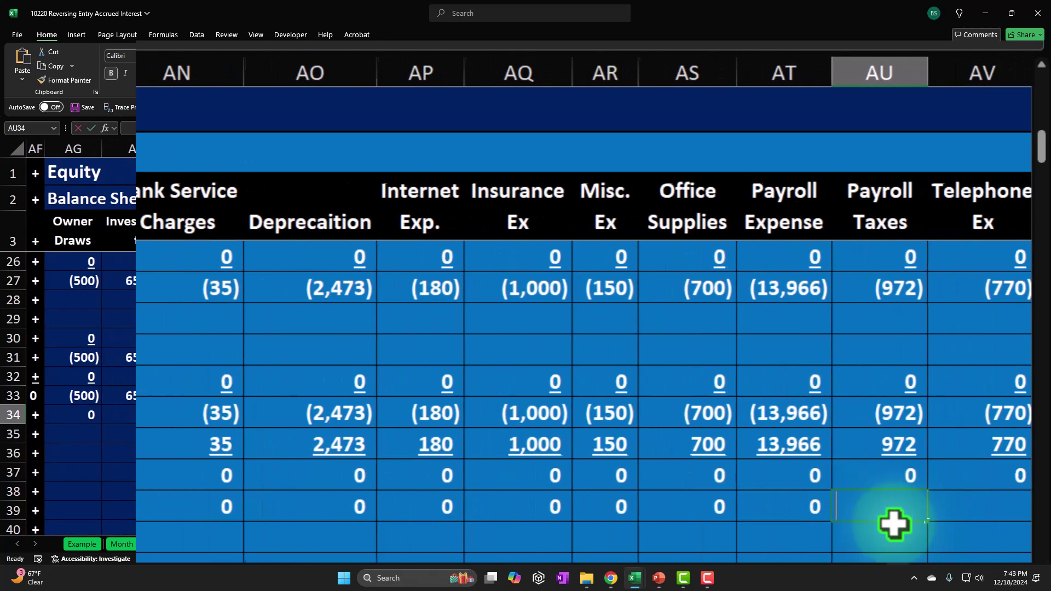
text(0)
key(Right)
text(0)
key(Right)
text(0)
key(Right)
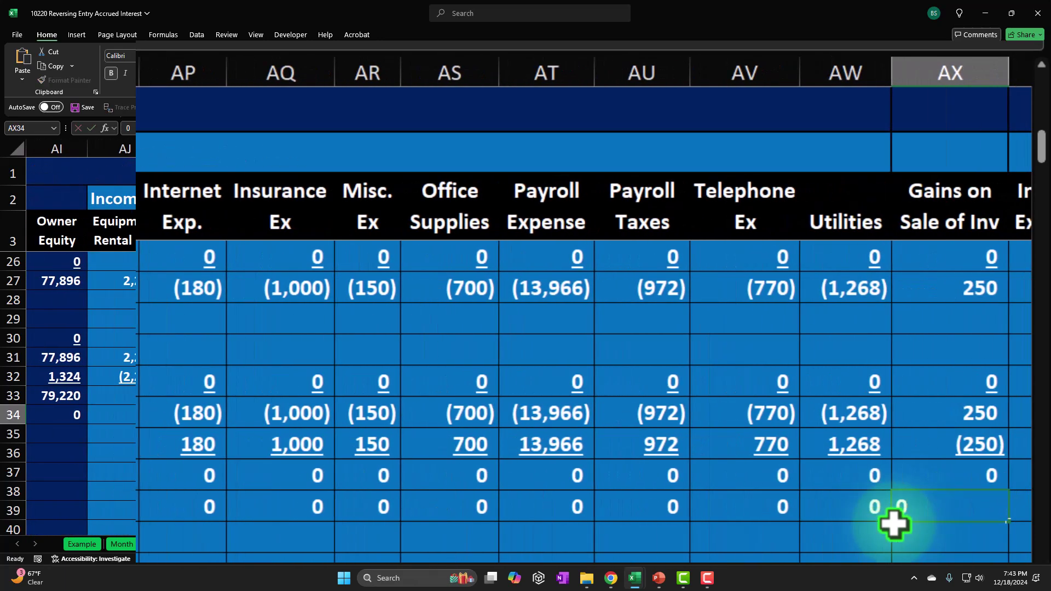
text(0)
key(Right)
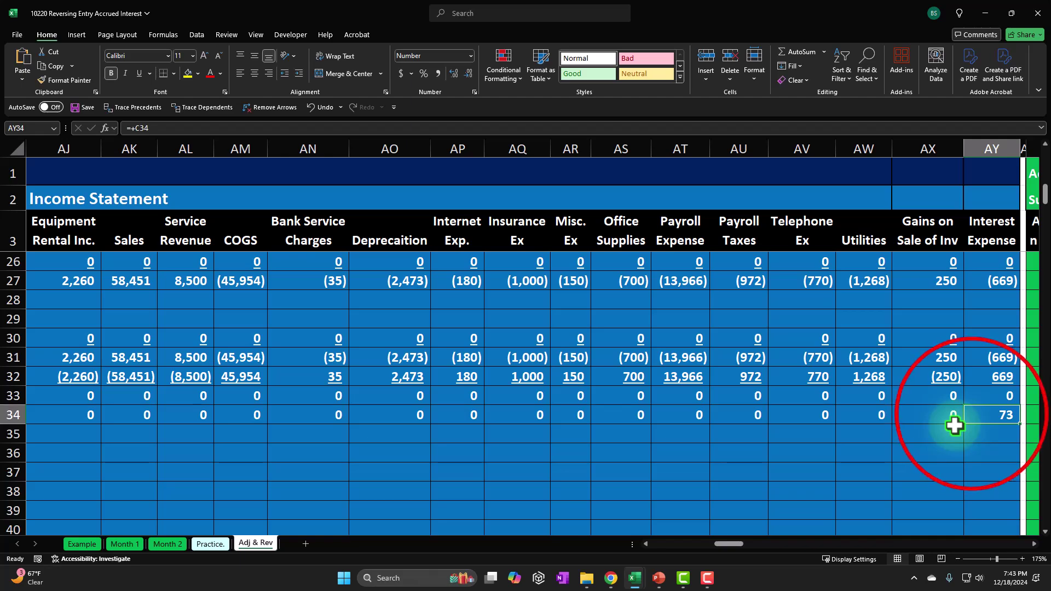
Underline the account entries in L34 through AY34 and add the Balance label in A35 with a link to A33.
drag(62, 417, 343, 409)
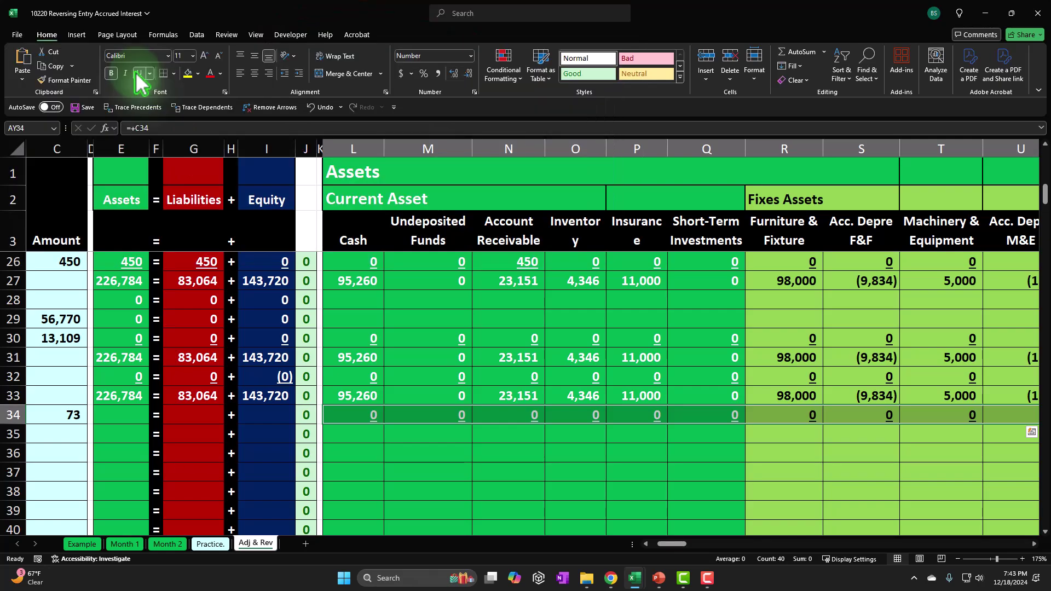
key(Down)
key(Home)
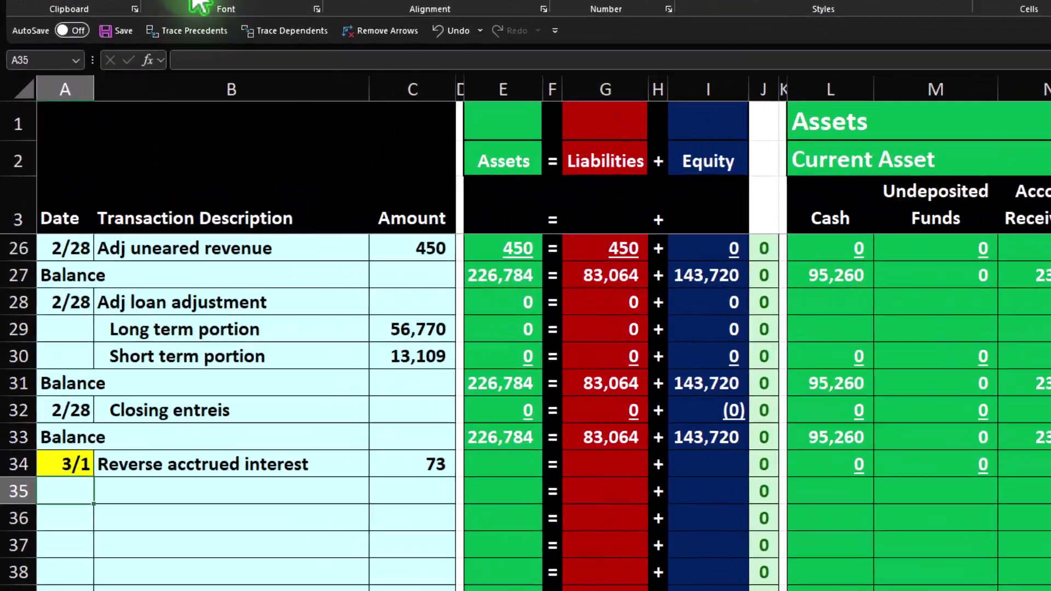
text(=)
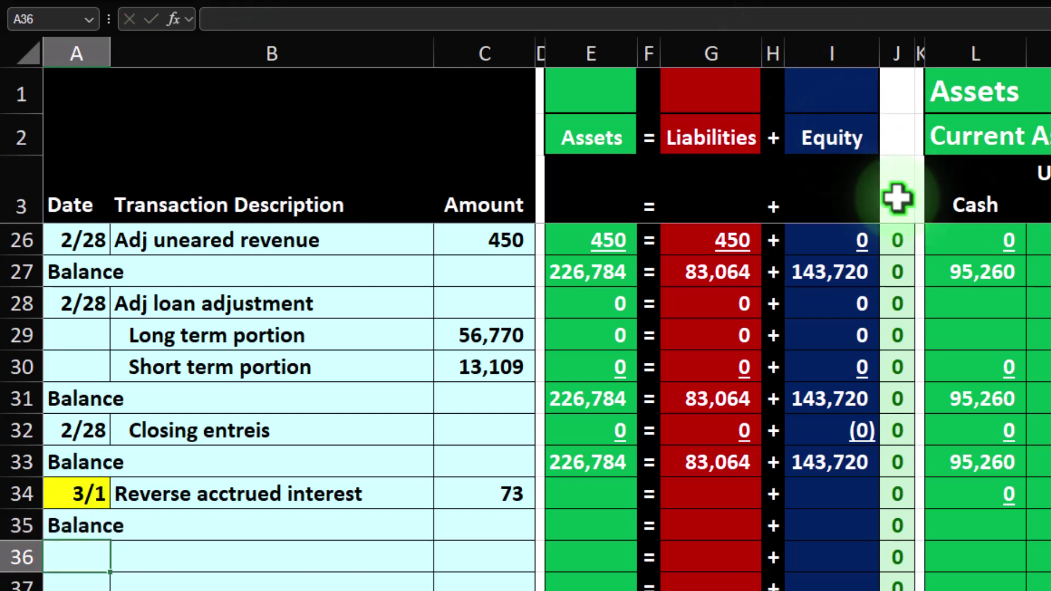
Fill the Assets, Liabilities and Equity total formulas from row 33 down through row 35.
drag(603, 464, 875, 473)
drag(881, 537, 880, 535)
click(747, 489)
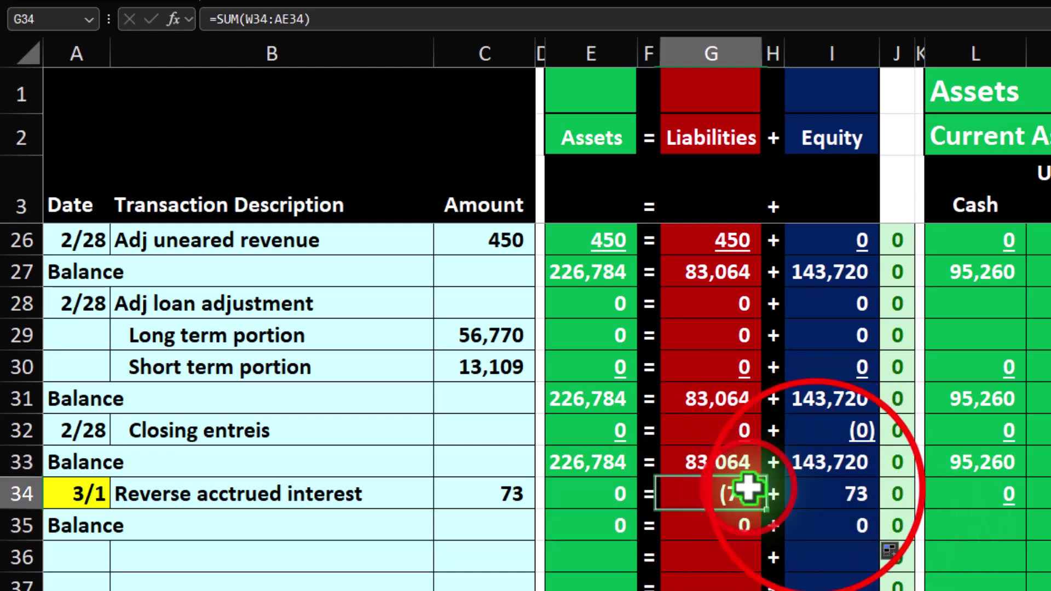
Calculate the Cash balance in L35 with a SUM formula over L33:L34.
click(975, 524)
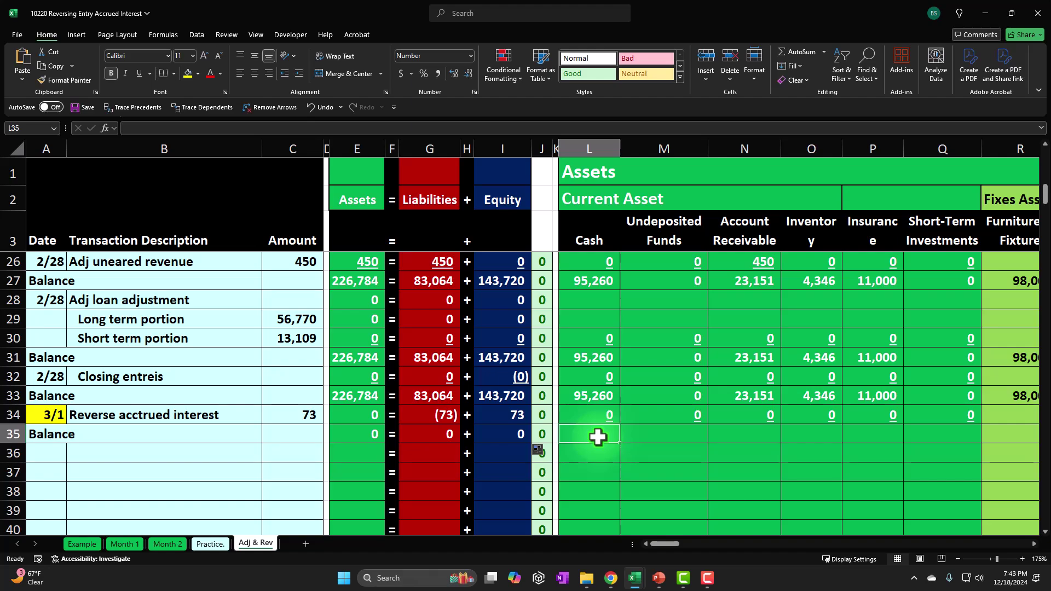
text(=)
text(sum)
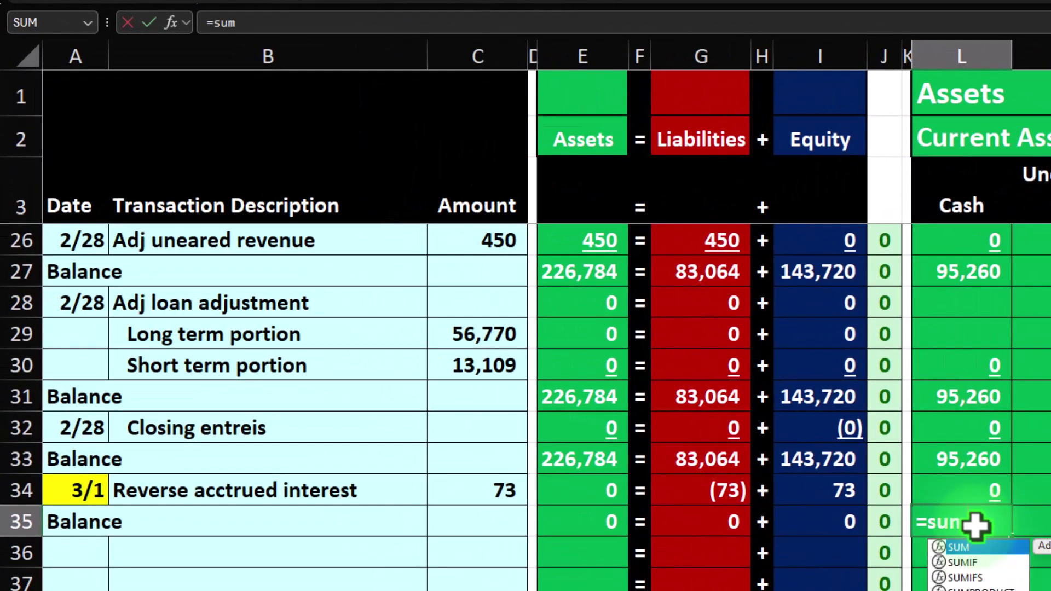
text(()
key(Up)
key(Up)
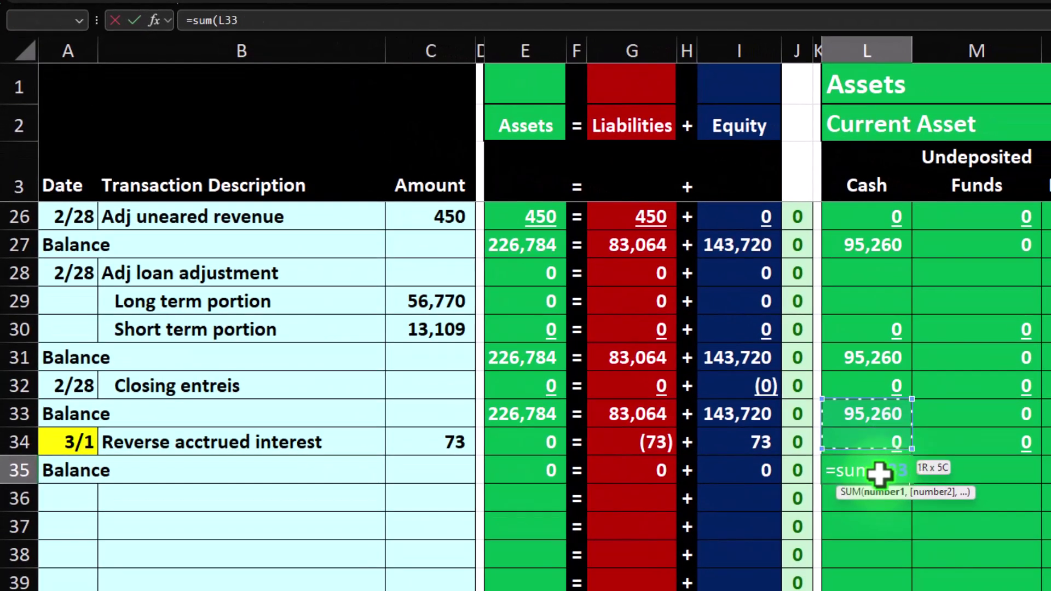
Copy the SUM formula in L35 and paste only its formula across M35 through AY35.
click(876, 472)
key(ctrl+c)
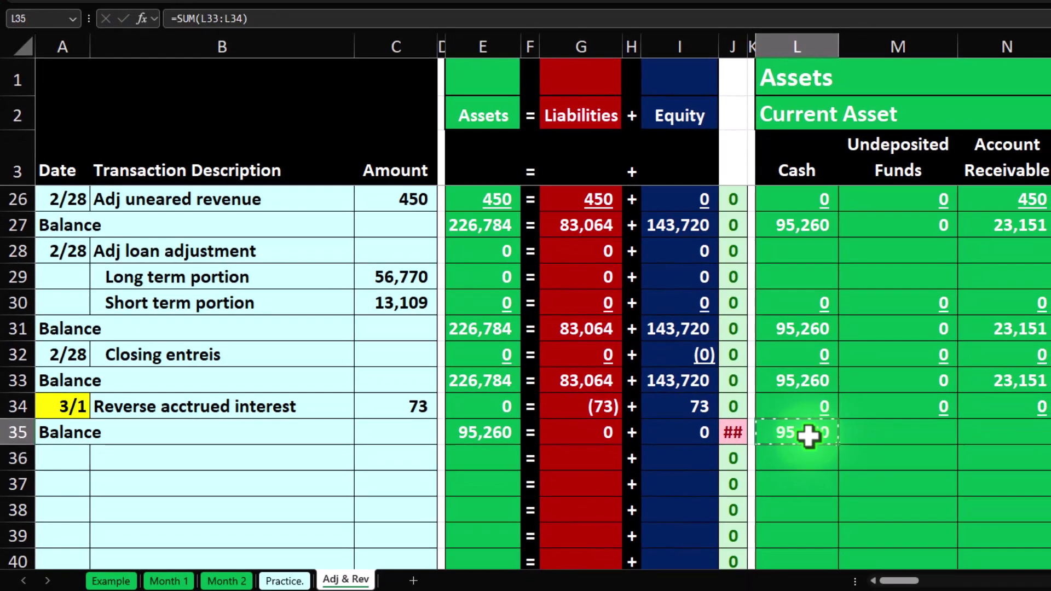
drag(808, 436, 598, 436)
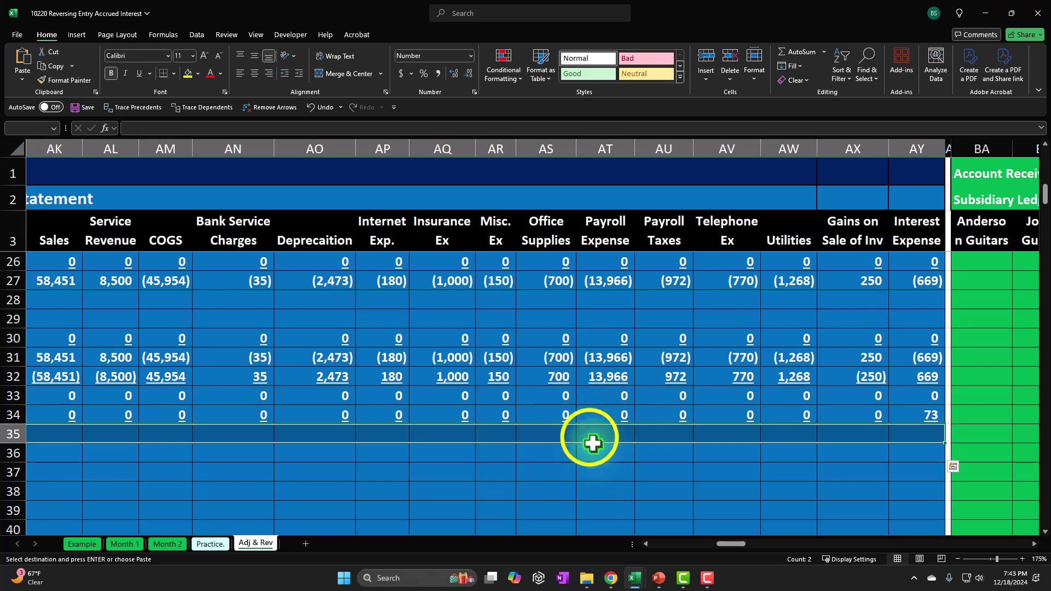
right_click(592, 444)
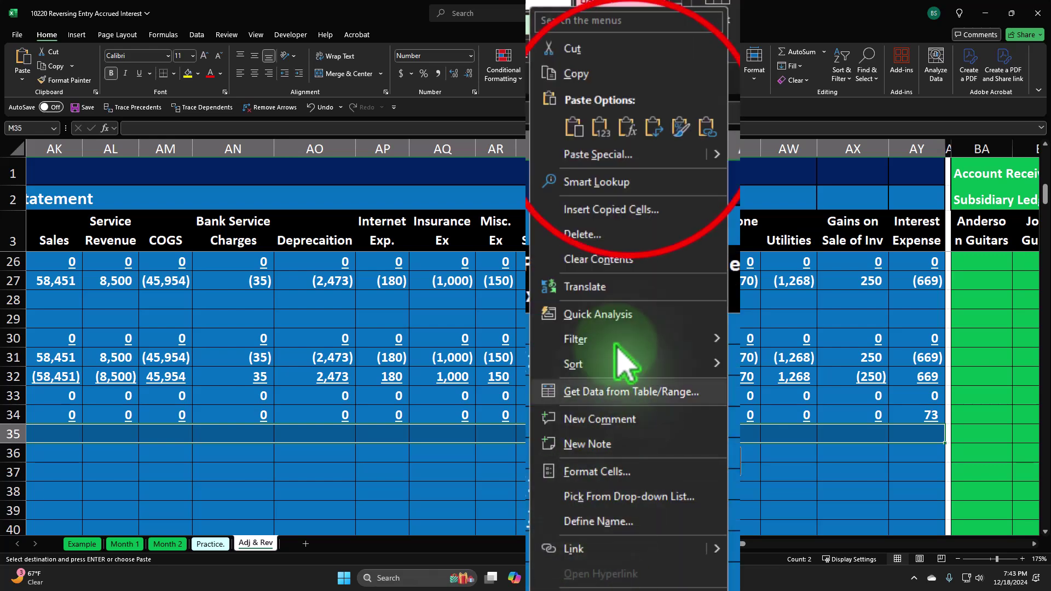
click(652, 136)
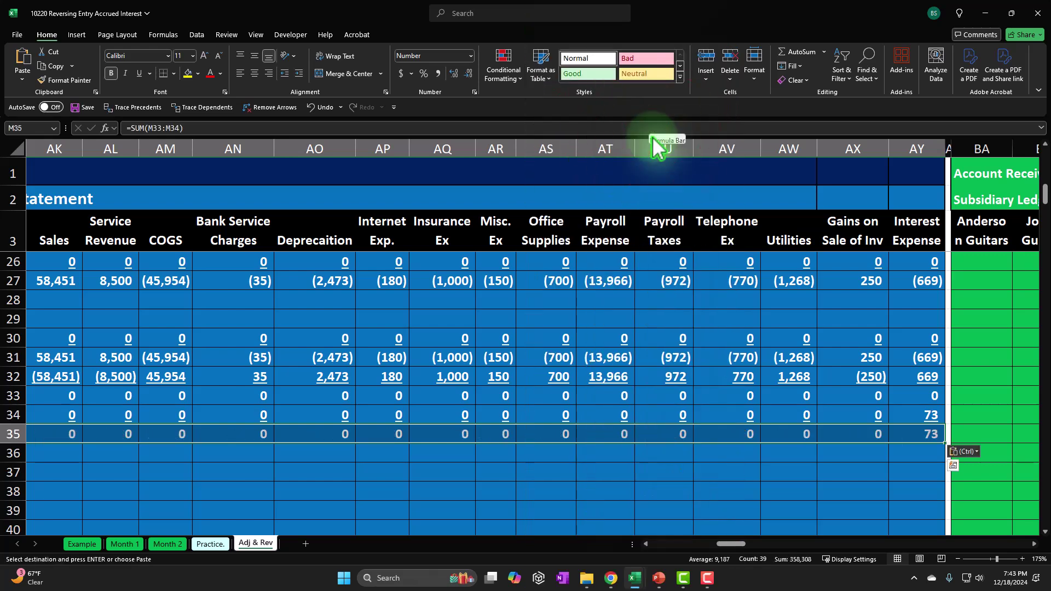
Check the row 35 balances and separators across the asset and liability columns up to AF35.
key(Right)
key(Right)
key(Right)
key(Right)
key(Right)
key(Right)
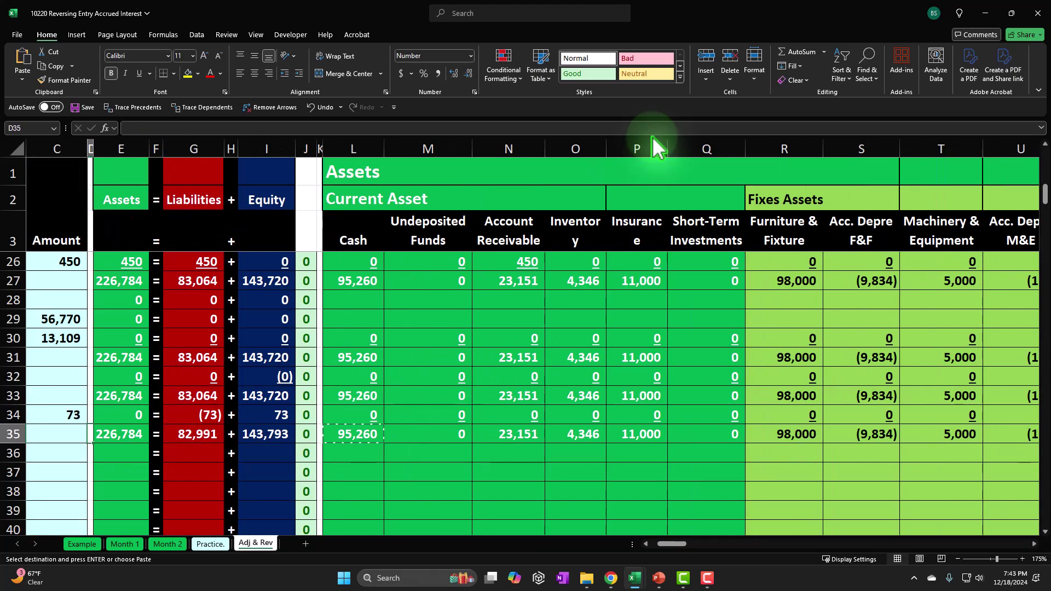
key(Right)
key(Right)
key(Right)
key(Right)
key(Right)
key(Right)
key(Right)
key(Right)
key(Right)
key(Right)
key(Right)
key(Right)
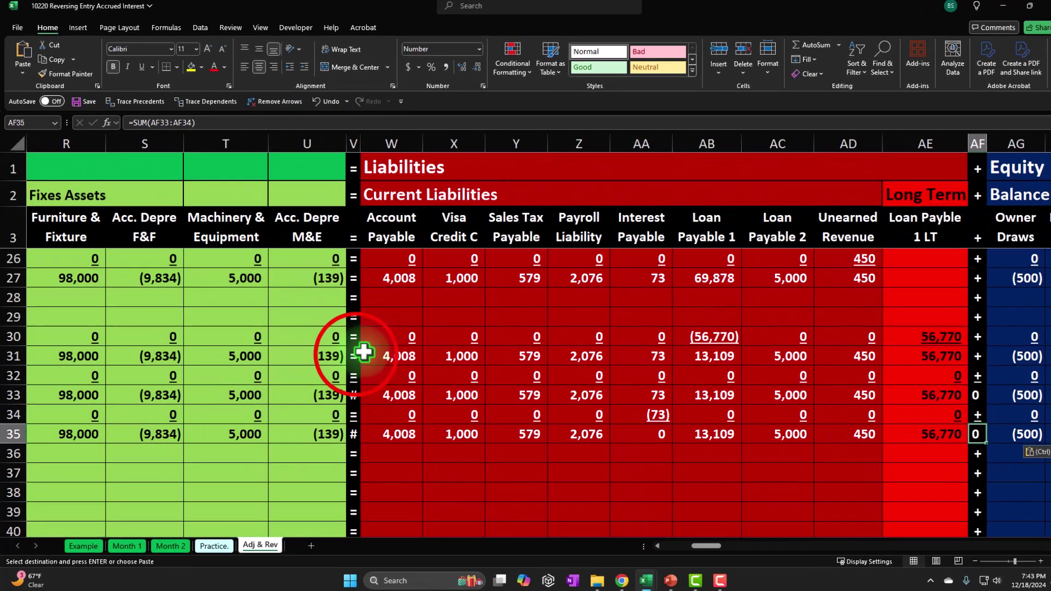
Restore the = separators in column V and the + separators in column AF by filling them down through row 35.
click(358, 354)
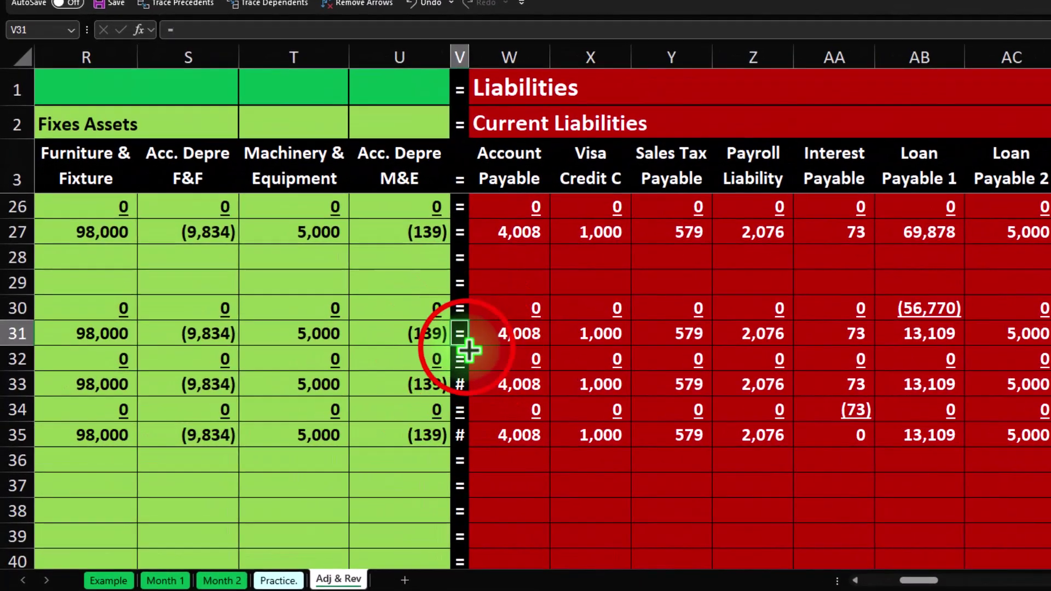
drag(469, 357, 463, 436)
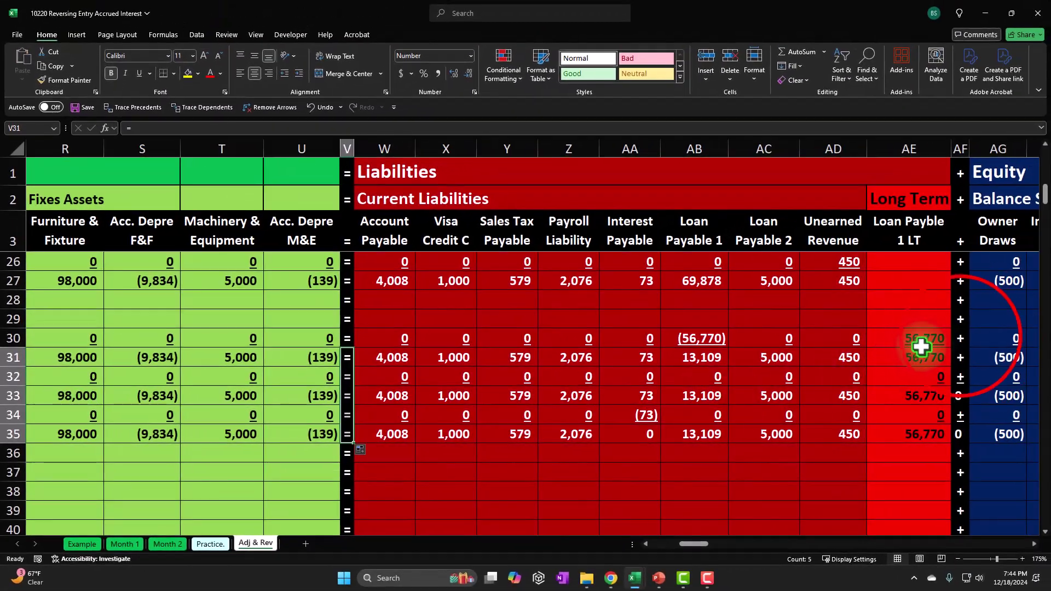
drag(961, 338, 960, 434)
Examine the row 35 balances from Interest Expense in AY35 back across the income statement and equity accounts to AG35.
drag(686, 548, 734, 545)
click(663, 431)
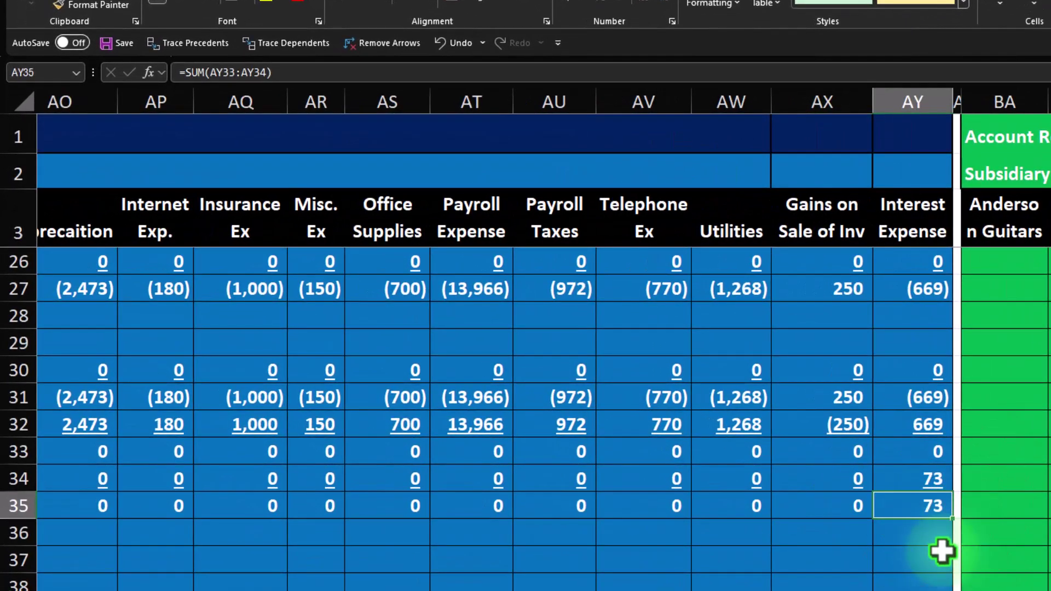
key(Left)
key(Left)
key(Left)
key(Left)
key(Left)
key(Left)
key(Left)
key(Left)
key(Left)
key(Left)
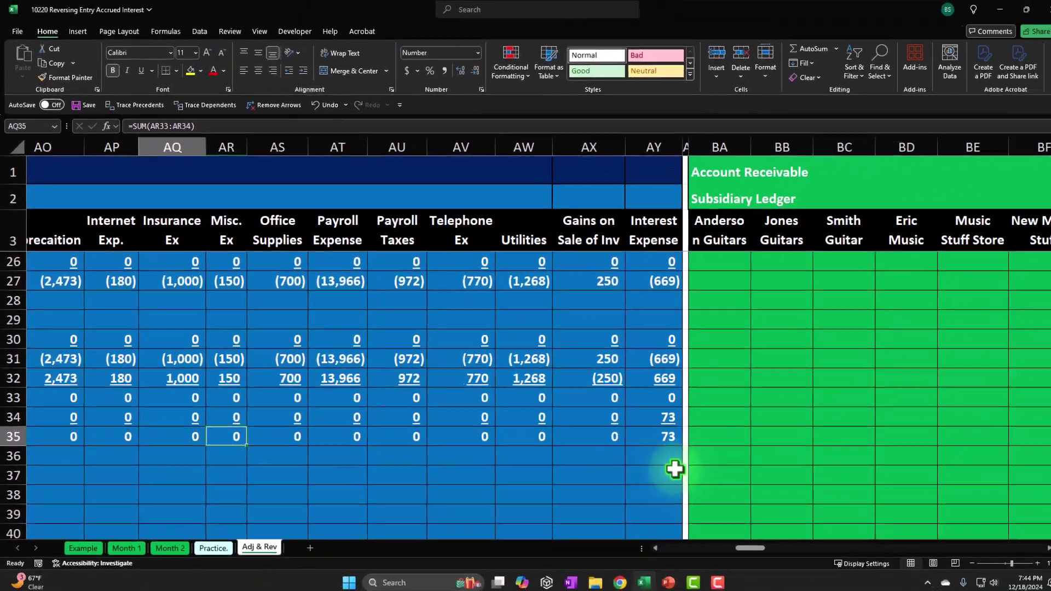
key(Left)
key(Left)
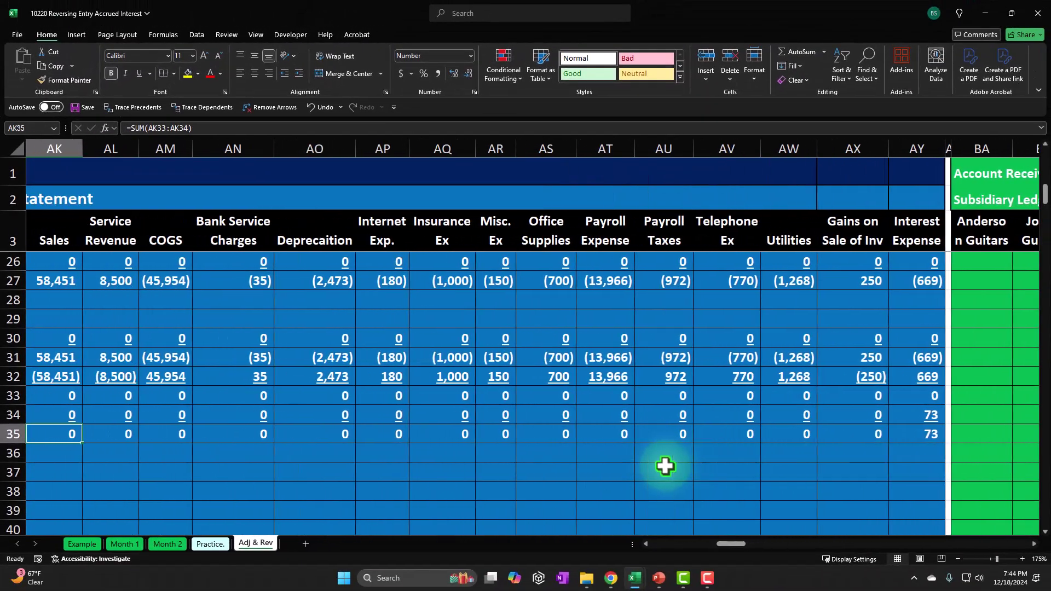
key(Left)
key(Left)
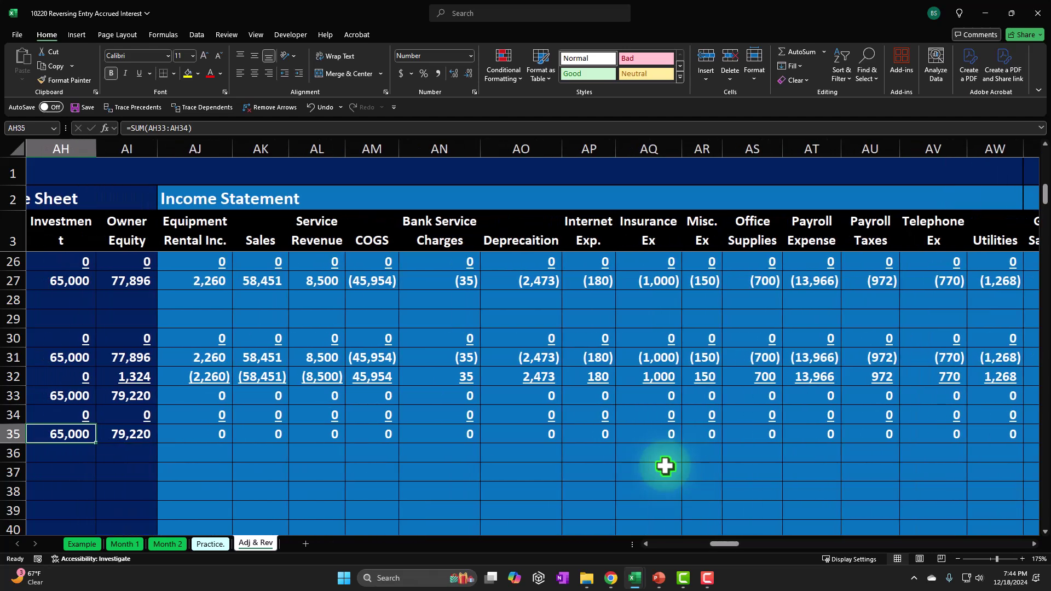
key(Left)
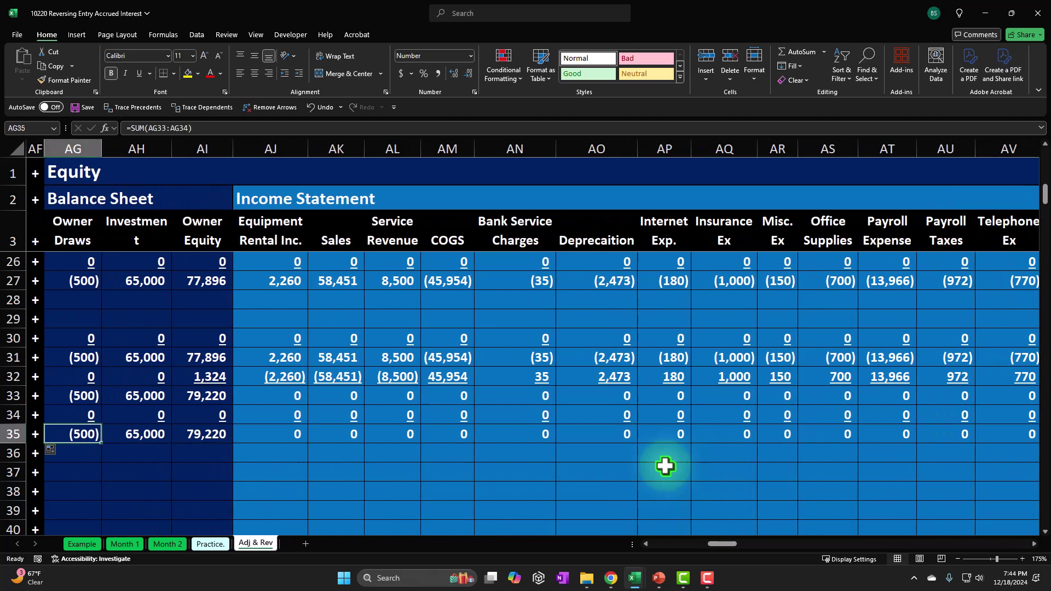
Examine the row 35 balances across the liability and asset accounts and the accounting equation totals, back to A35.
key(Left)
key(Left)
key(Left)
key(Left)
key(Left)
key(Left)
key(Left)
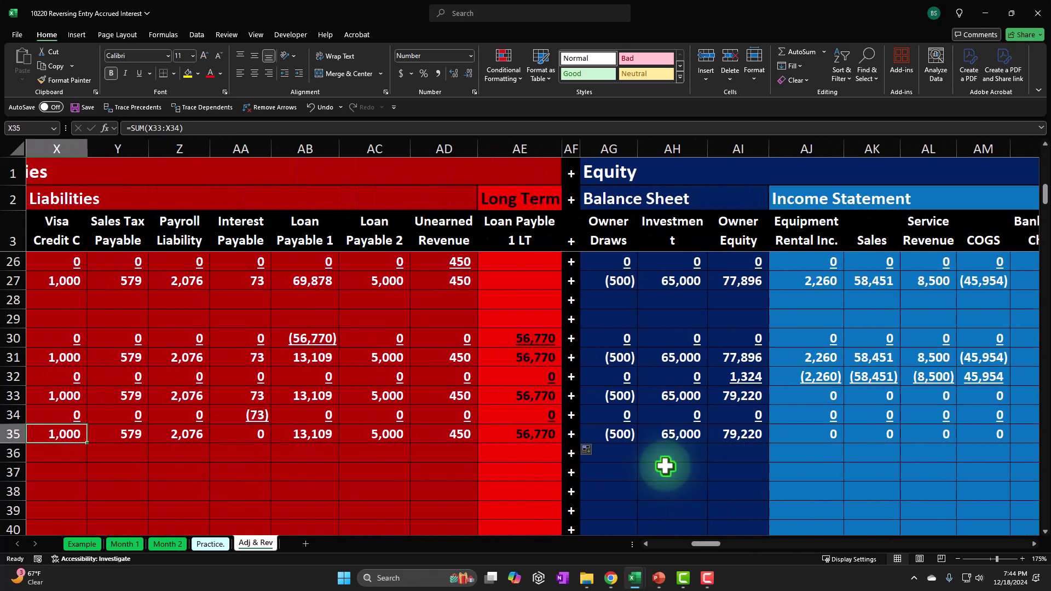
key(Left)
key(Left)
key(Left)
key(Left)
key(Left)
key(Left)
key(Left)
key(Left)
key(Left)
key(Left)
key(Left)
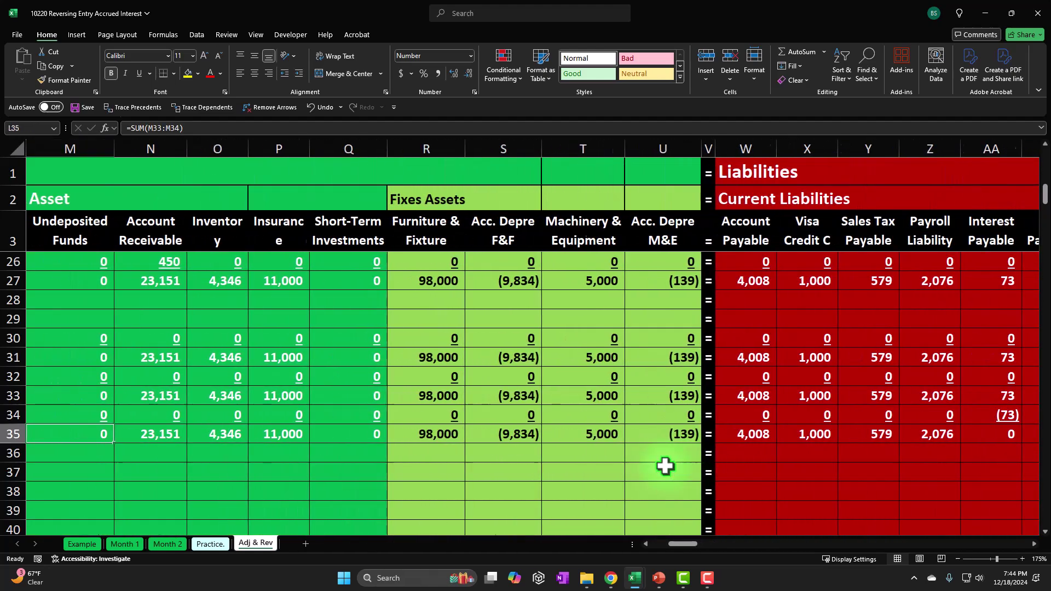
key(Left)
key(Left)
key(Left)
key(Left)
key(Left)
key(Left)
key(Left)
key(Left)
key(Left)
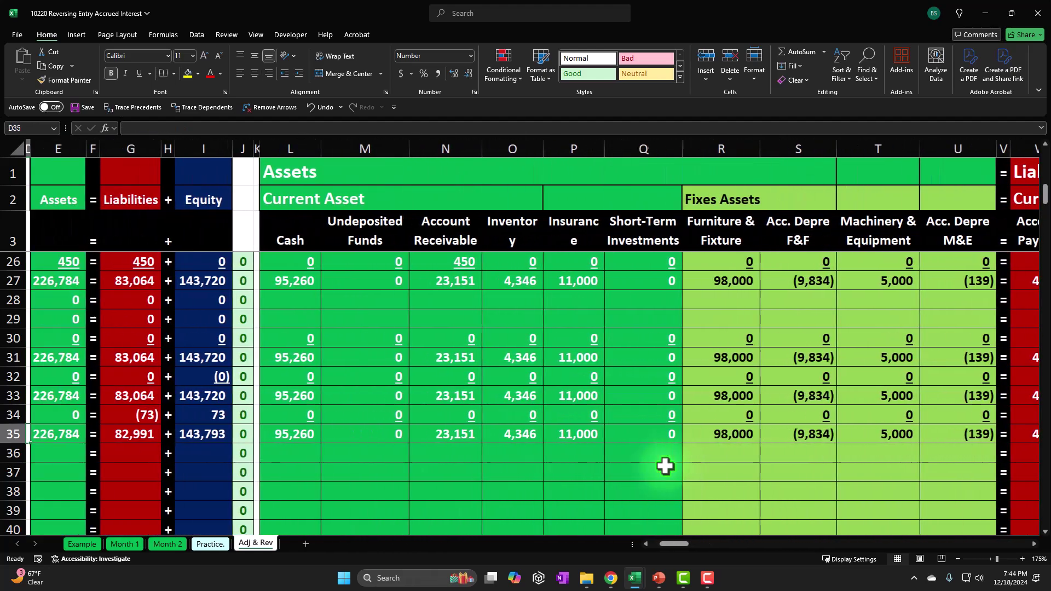
key(Left)
key(Left)
key(Left)
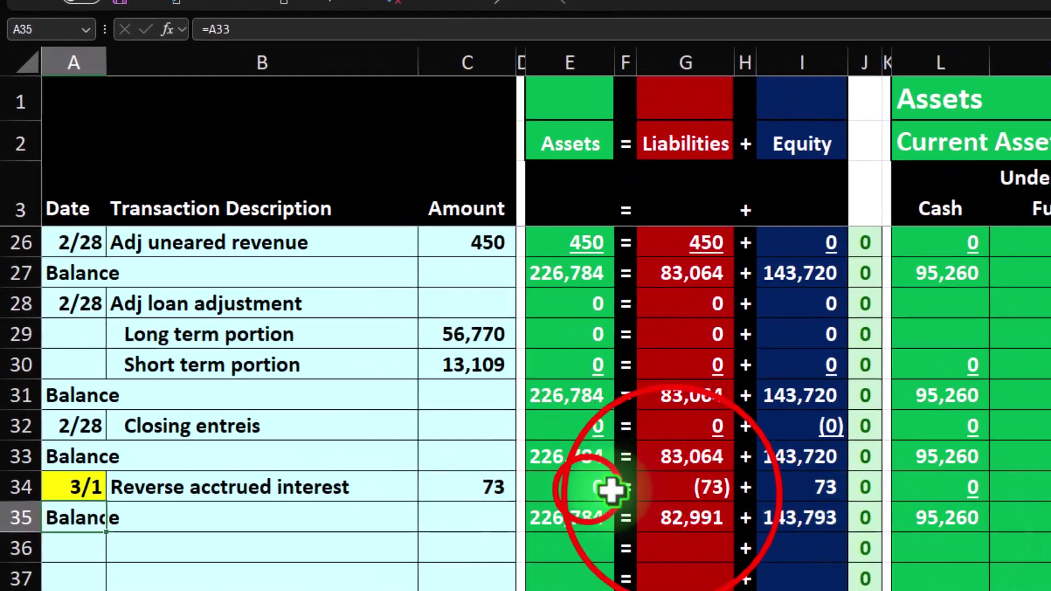
Select the Assets, Liabilities and Equity totals of the reversing entry in E34, G34 and I34 together.
click(605, 487)
ctrl+click(684, 487)
ctrl+click(802, 487)
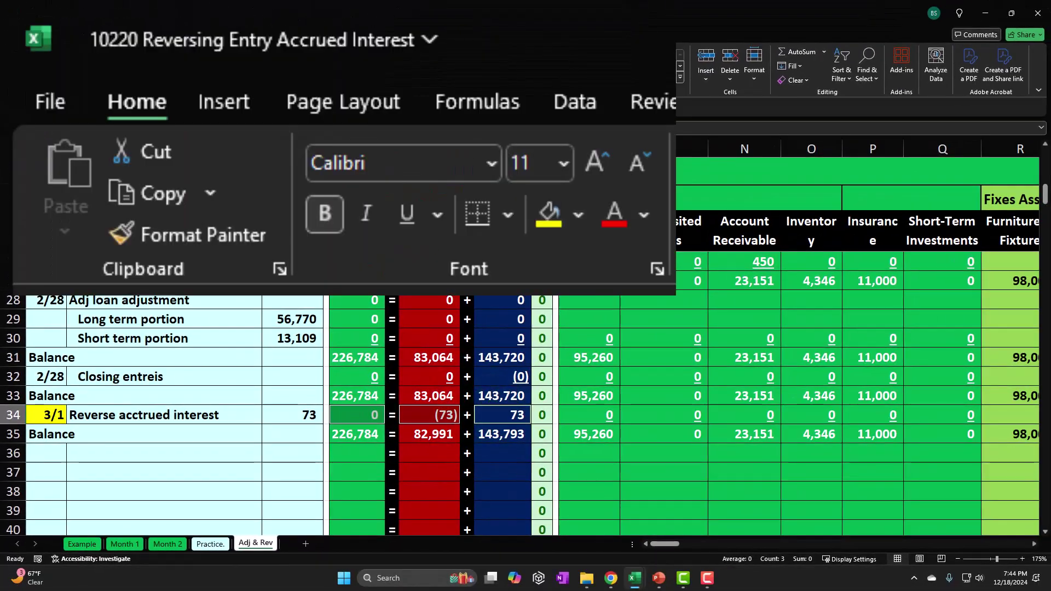